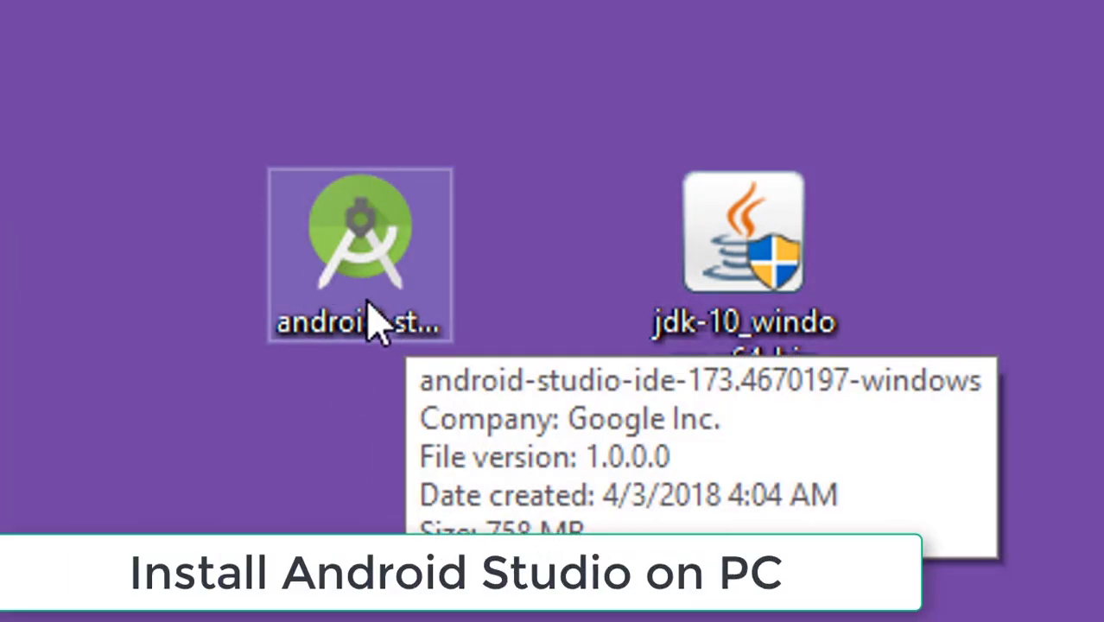
Run the android-studio-ide-173.4670197-windows installer as administrator and allow it to make changes to the device.
double_click(373, 270)
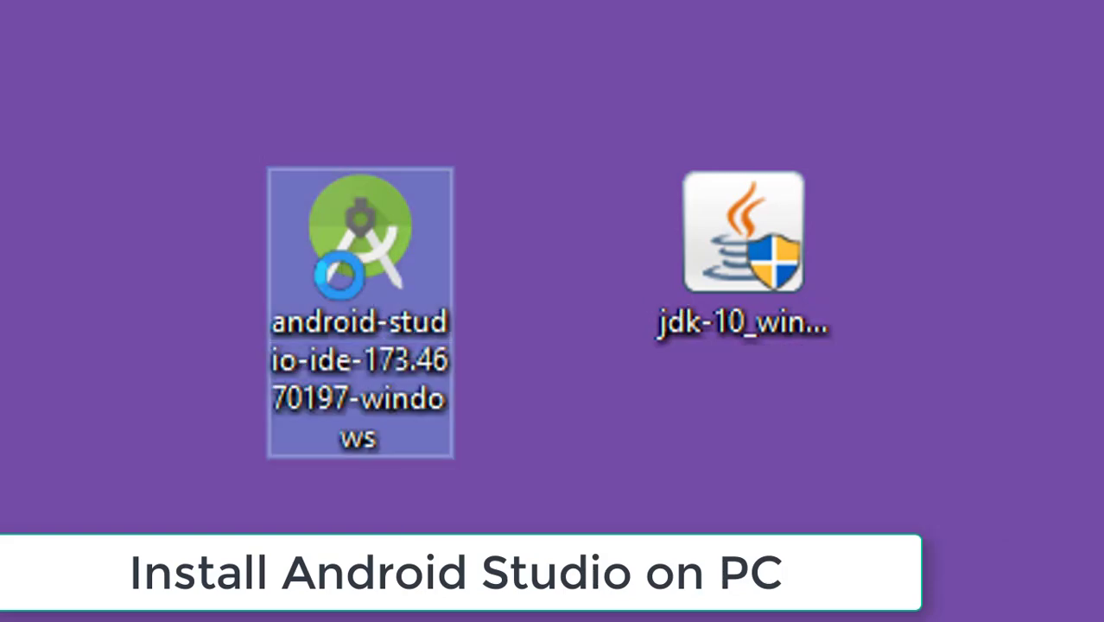
right_click(358, 278)
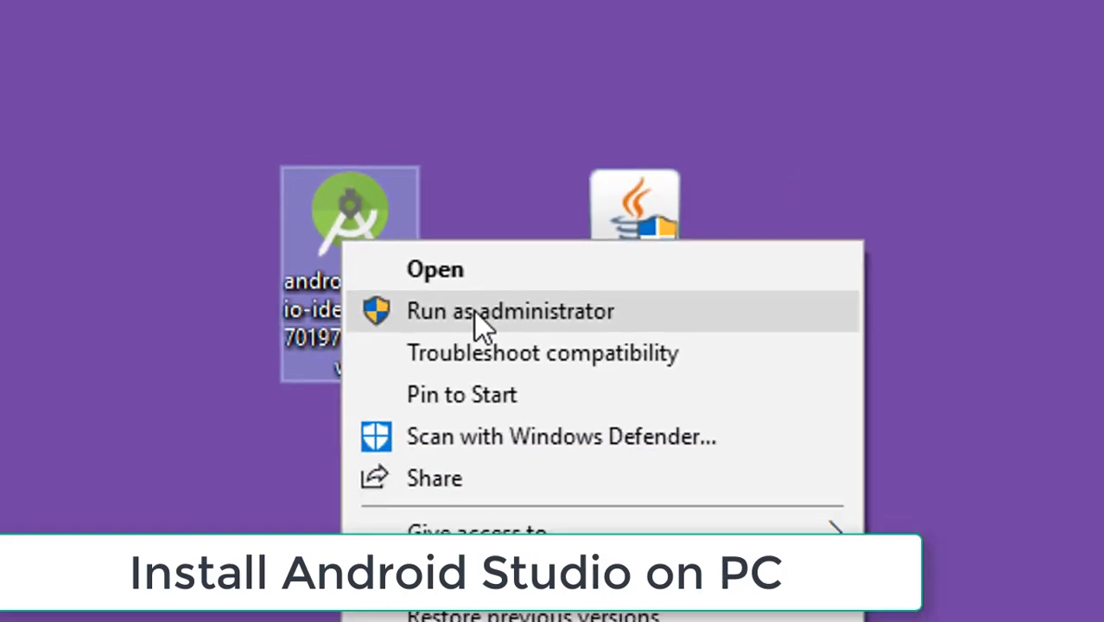
left_click(524, 362)
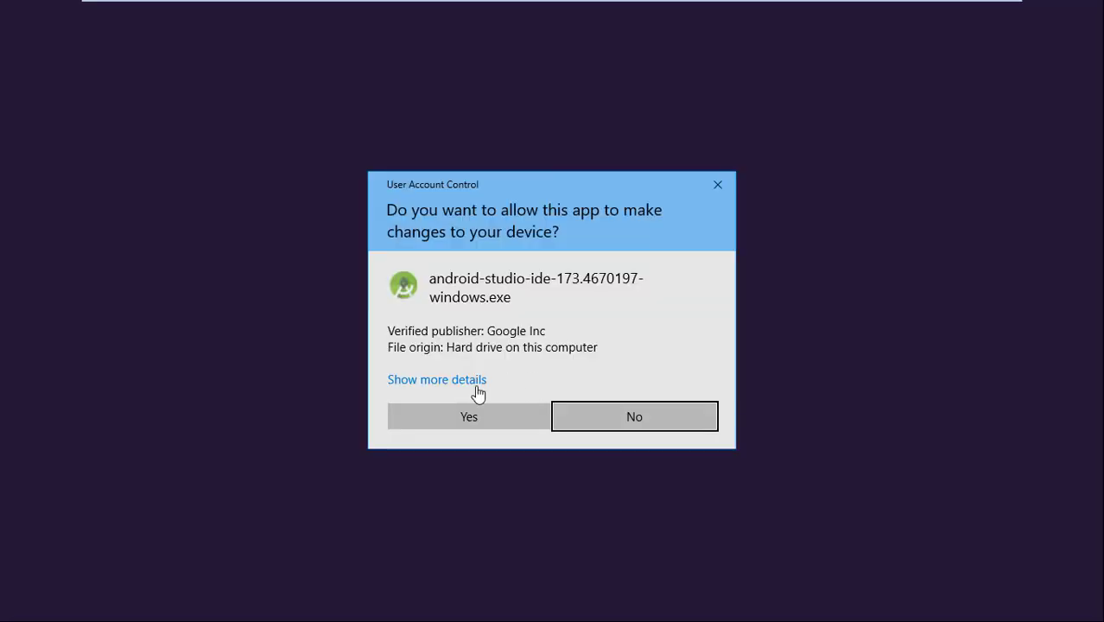
left_click(446, 414)
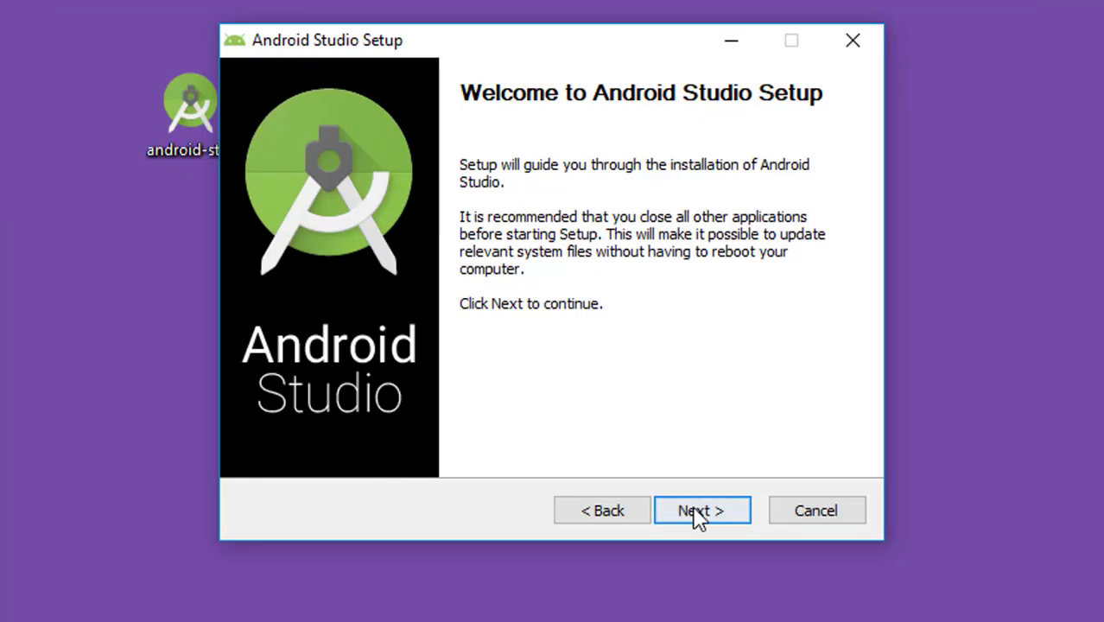
Install Android Studio with the Android Virtual Device component, keeping the default location and the Android Studio Start Menu folder.
left_click(691, 511)
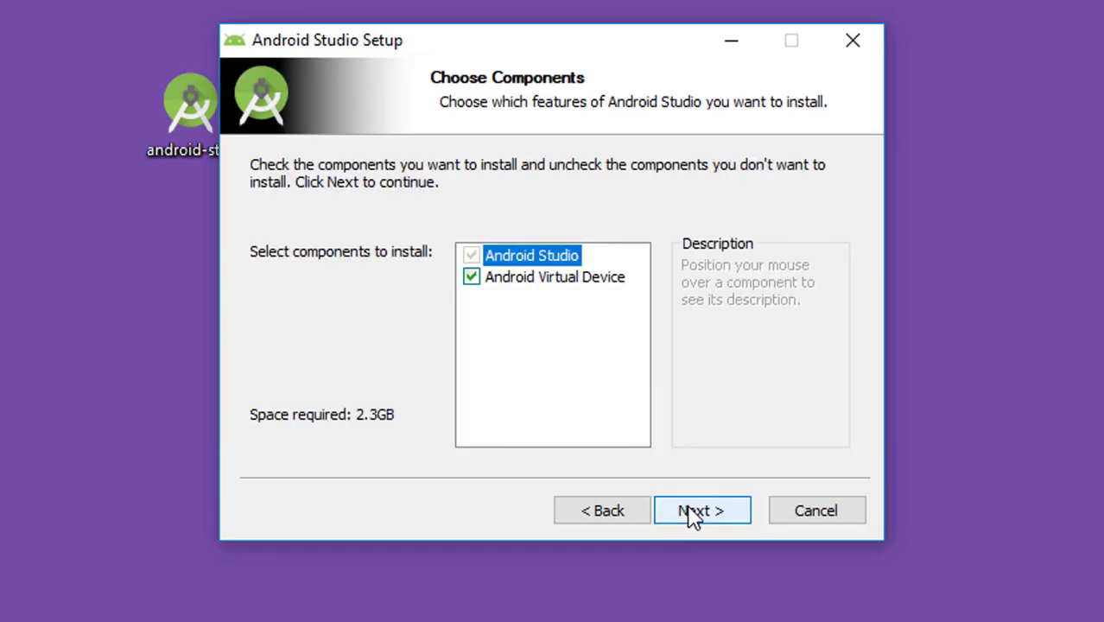
left_click(690, 510)
left_click(683, 511)
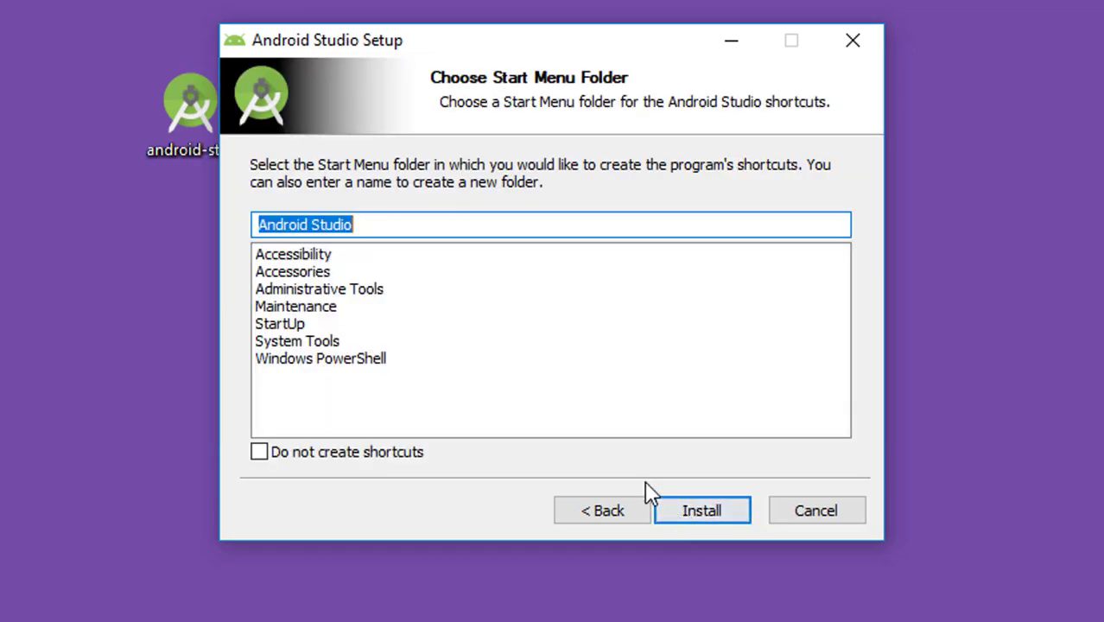
left_click(698, 517)
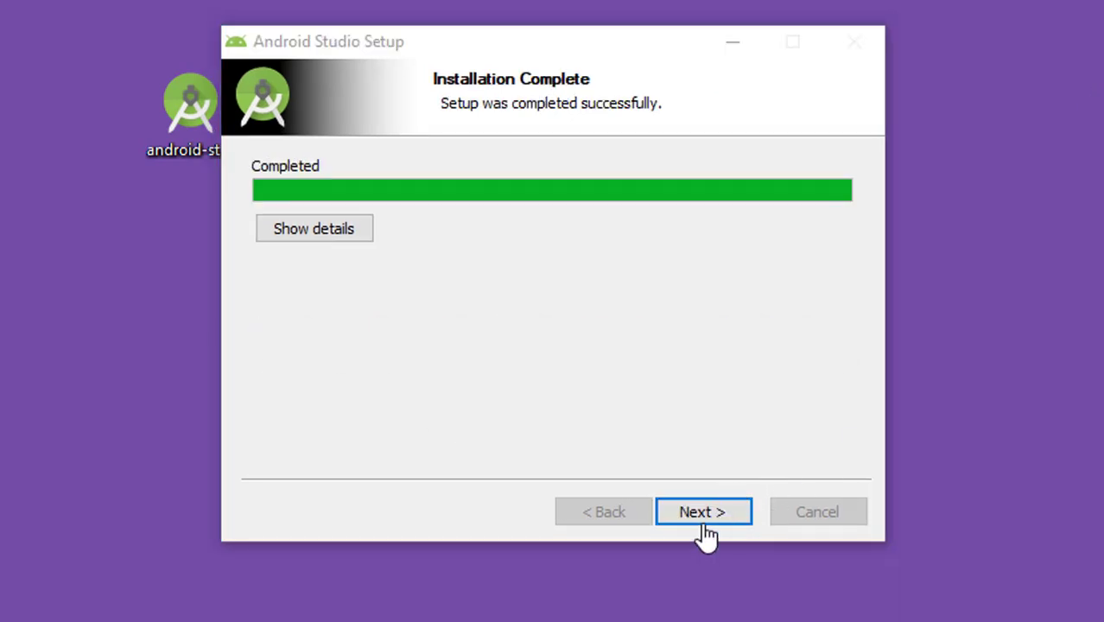
Finish the Android Studio setup with the option to start the program turned off.
left_click(698, 514)
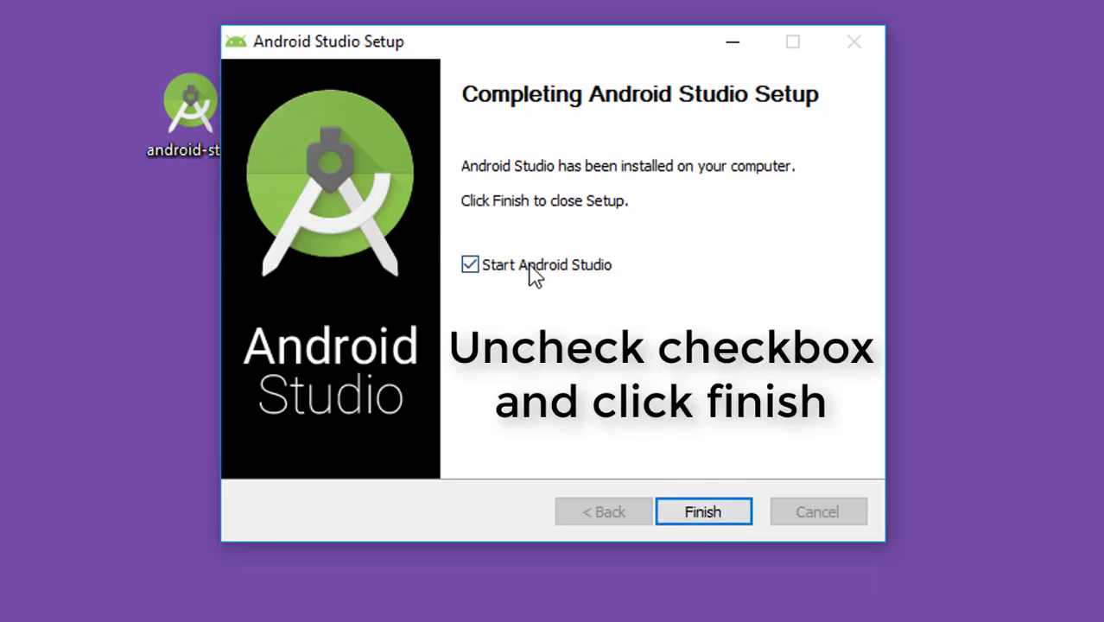
left_click(469, 266)
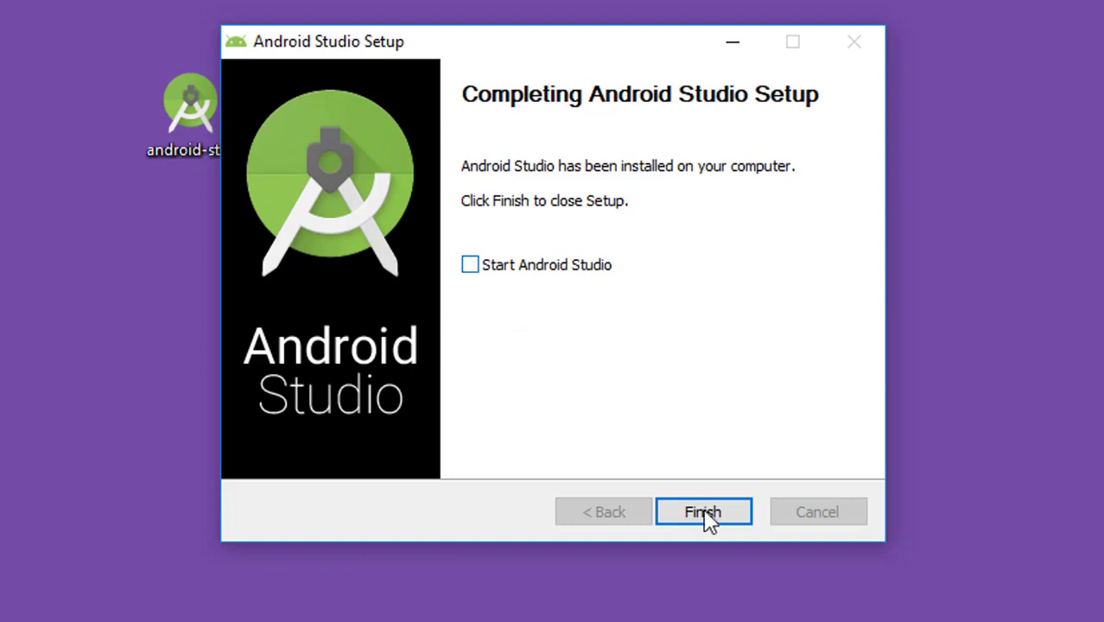
left_click(713, 517)
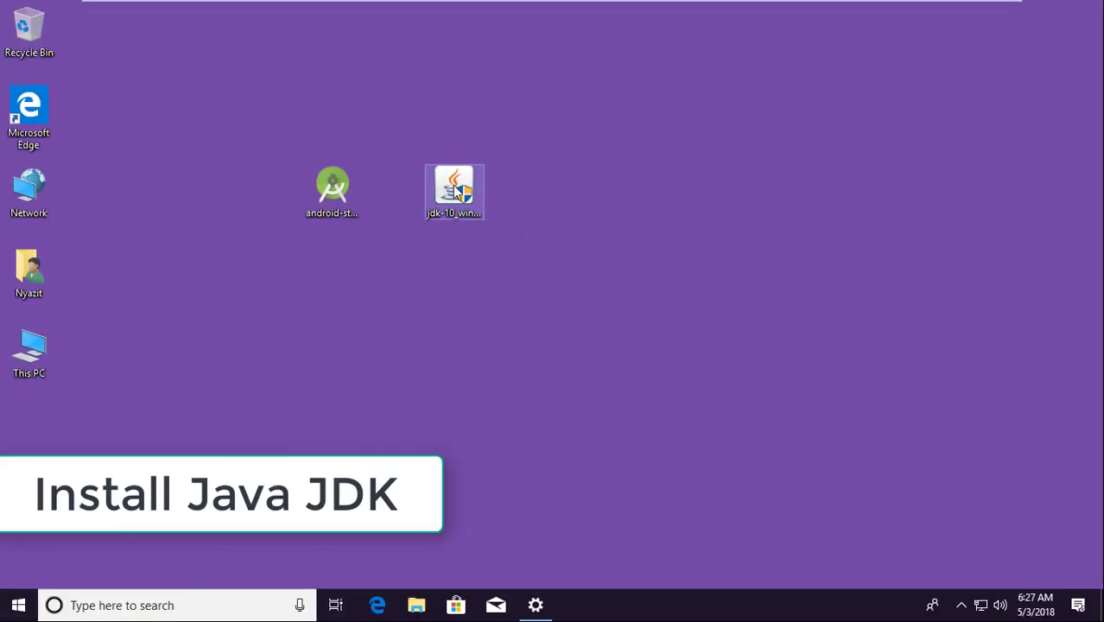
Run the JDK 10 installer as administrator and allow it to make changes to the device.
left_click(449, 196)
right_click(450, 195)
left_click(483, 219)
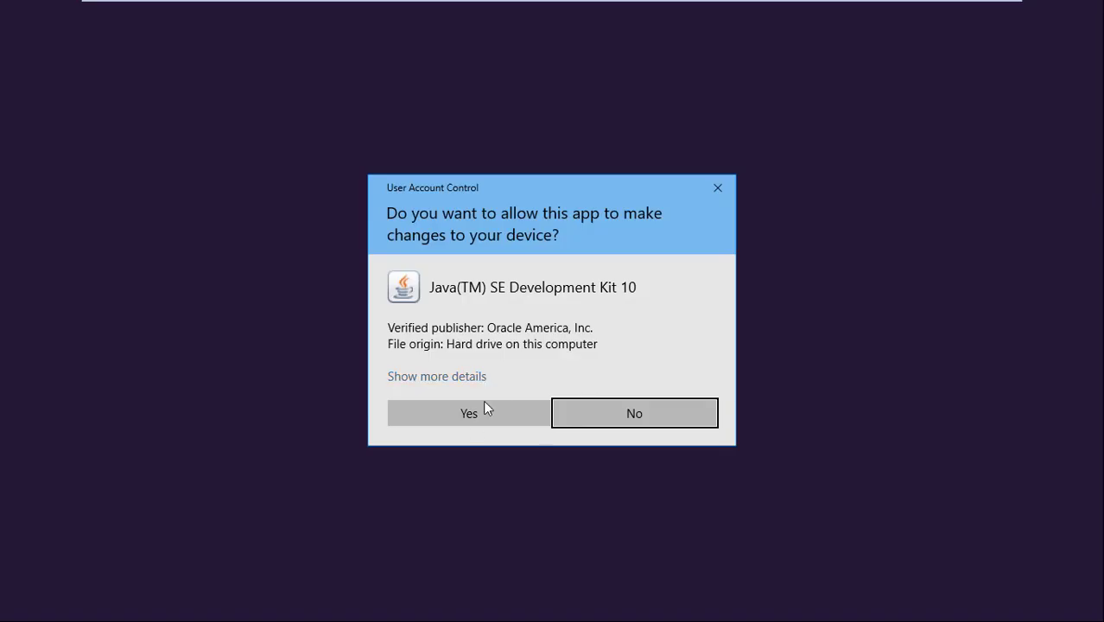
left_click(467, 417)
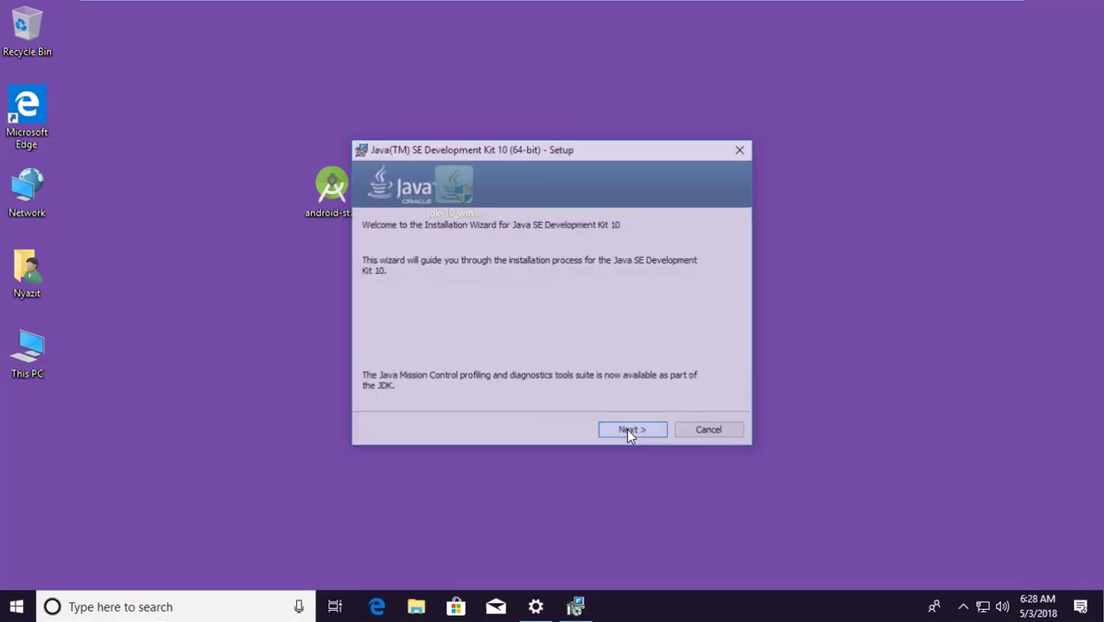
Install Java SE Development Kit 10 and its JRE with the default features and folders, then close the installer.
left_click(699, 510)
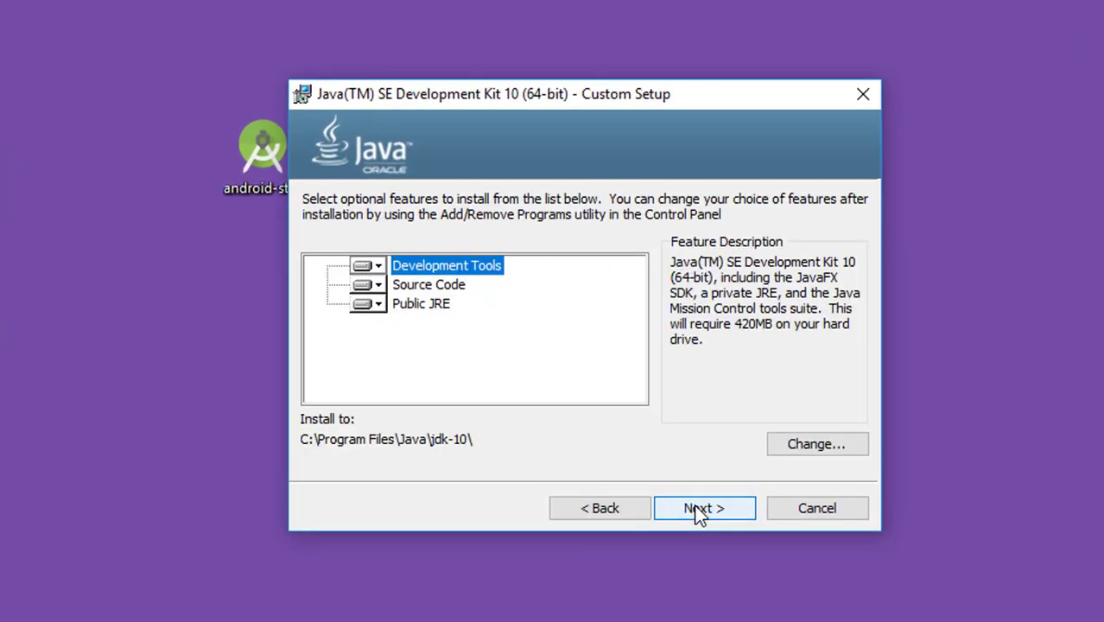
left_click(699, 509)
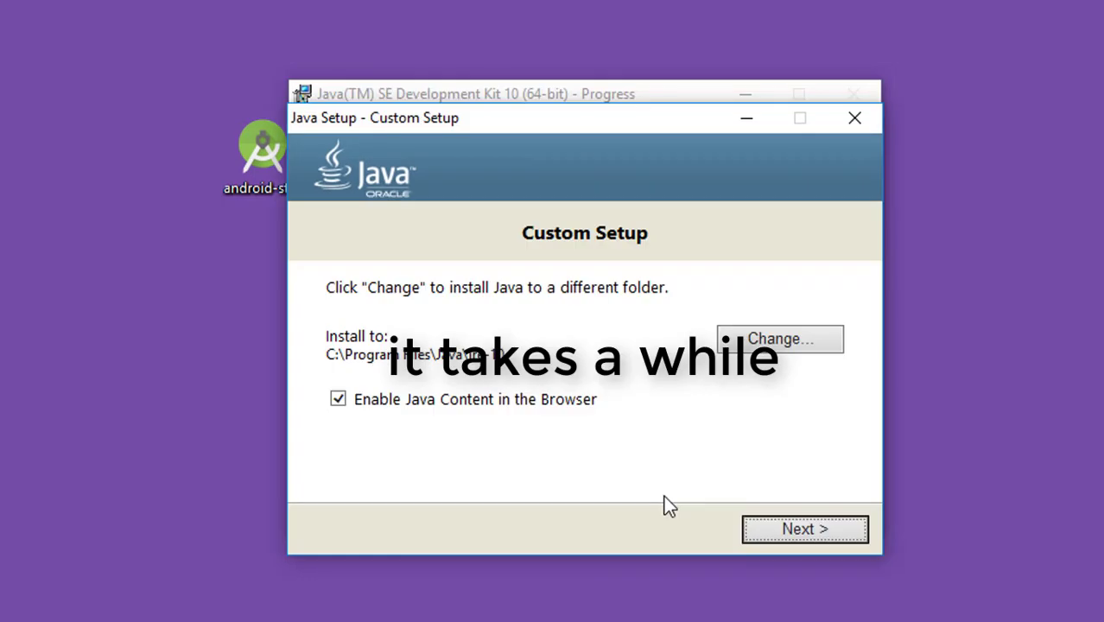
left_click(779, 526)
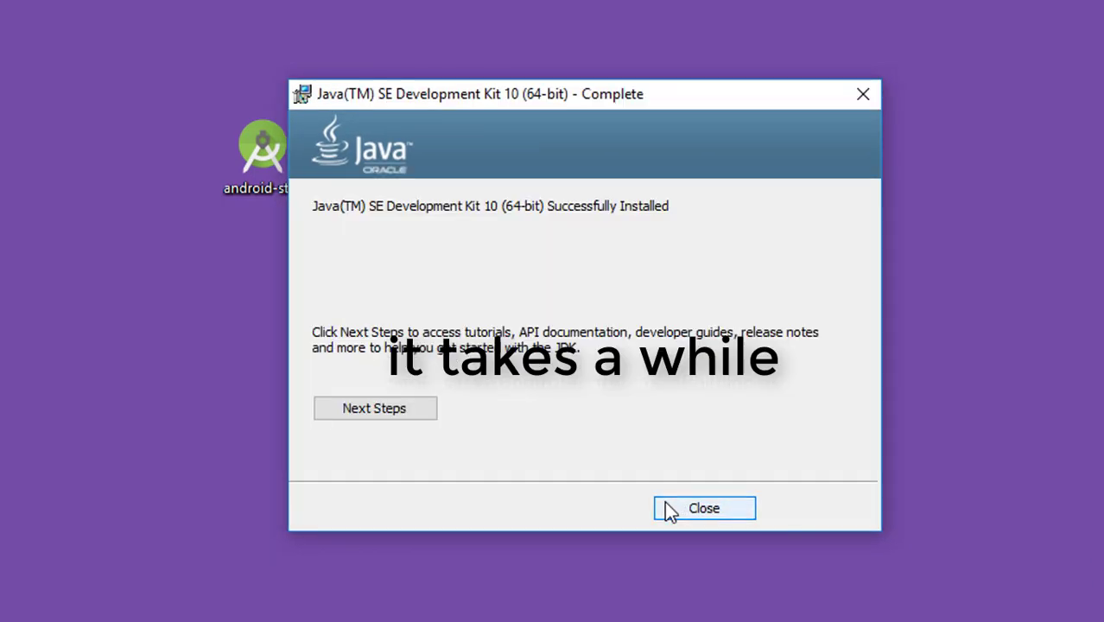
left_click(674, 508)
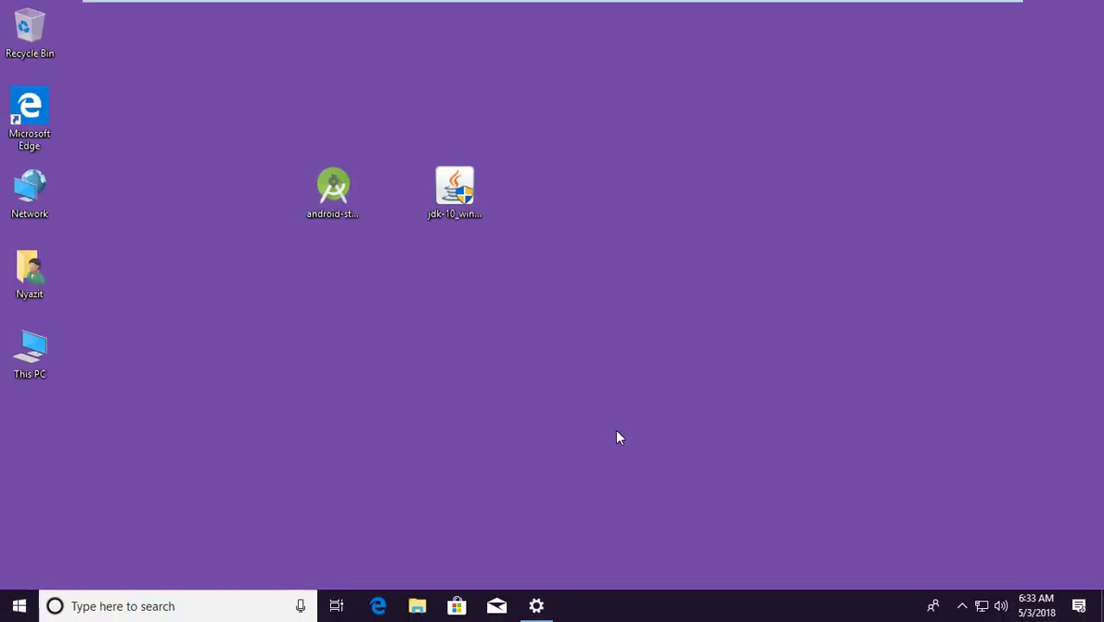
right_click(573, 184)
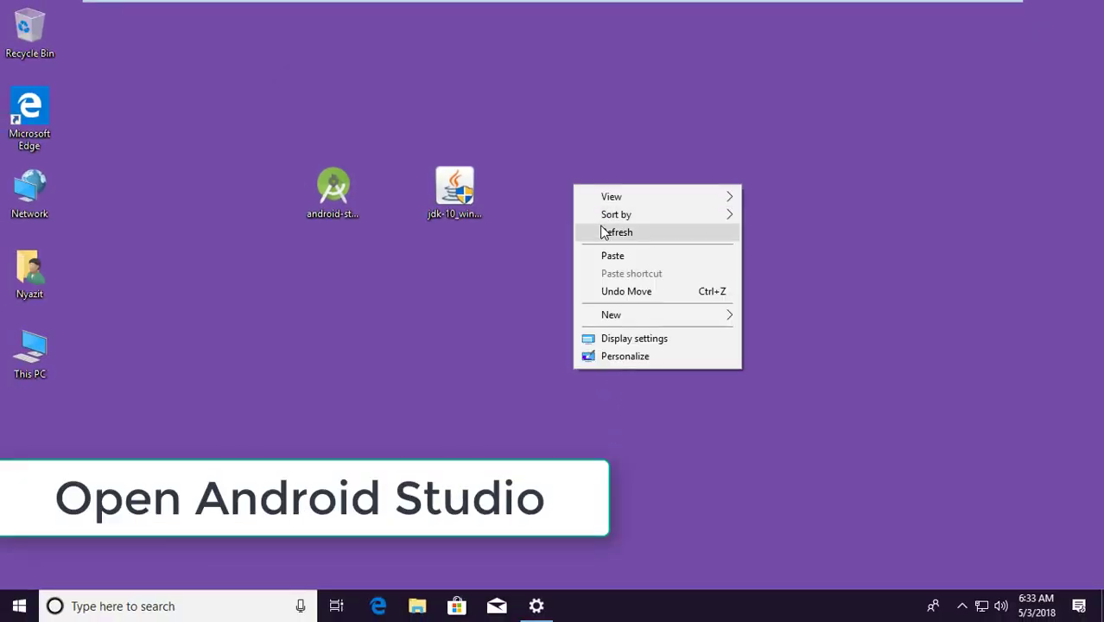
left_click(605, 232)
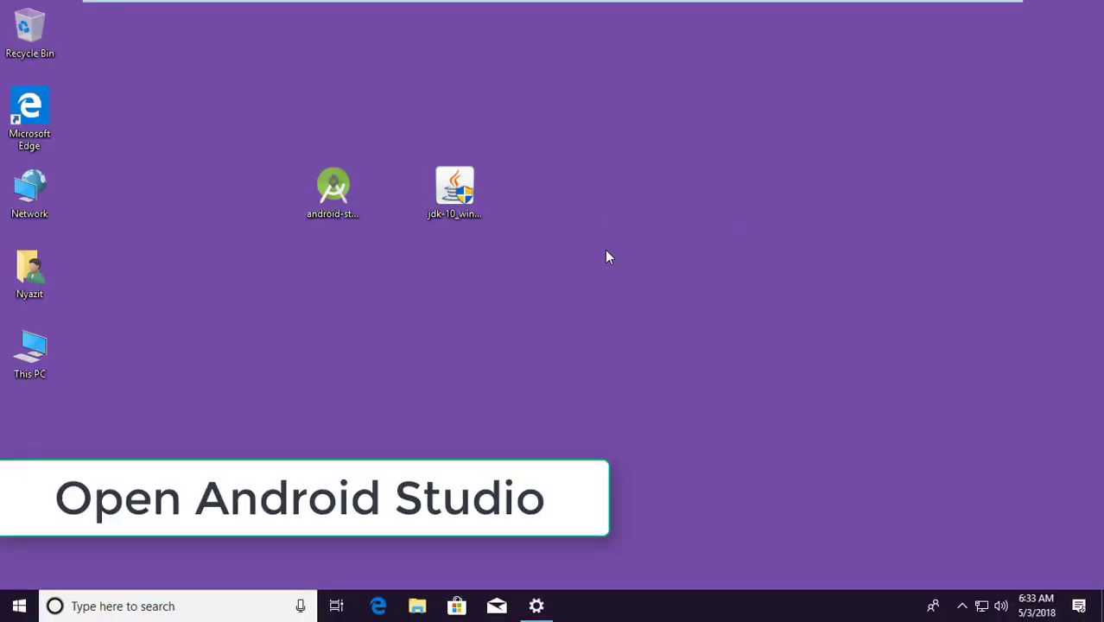
Find Android Studio by searching Windows for "android", launch it, and choose not to import settings.
left_click(128, 607)
type("android")
left_click(140, 308)
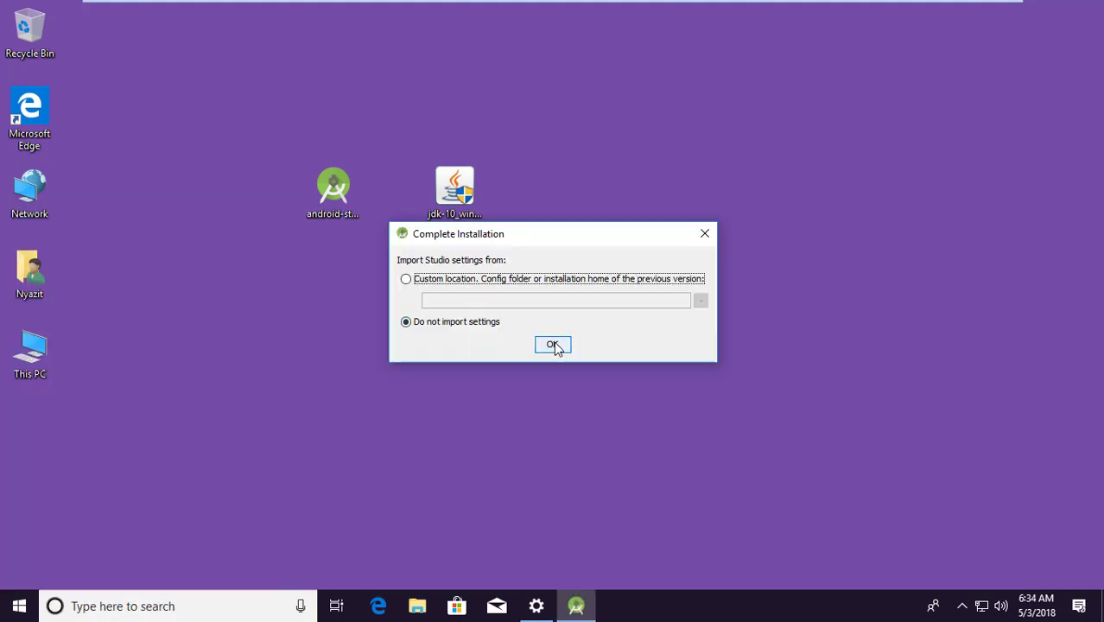
left_click(555, 344)
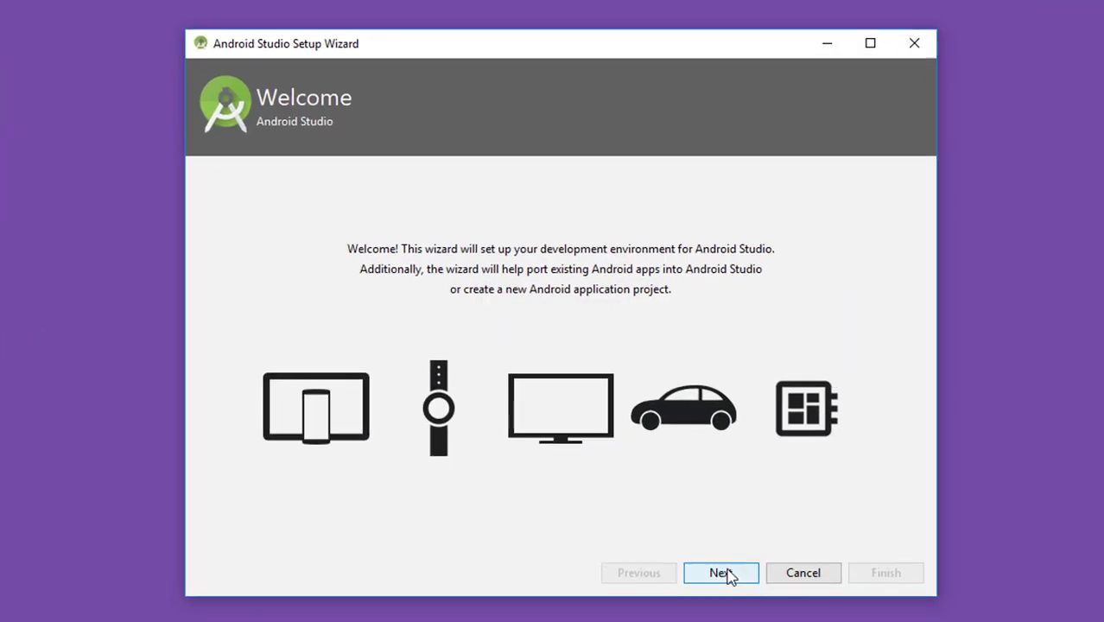
Complete the Android Studio Setup Wizard with the Standard install type and the Darcula theme, downloading the listed SDK components.
left_click(724, 575)
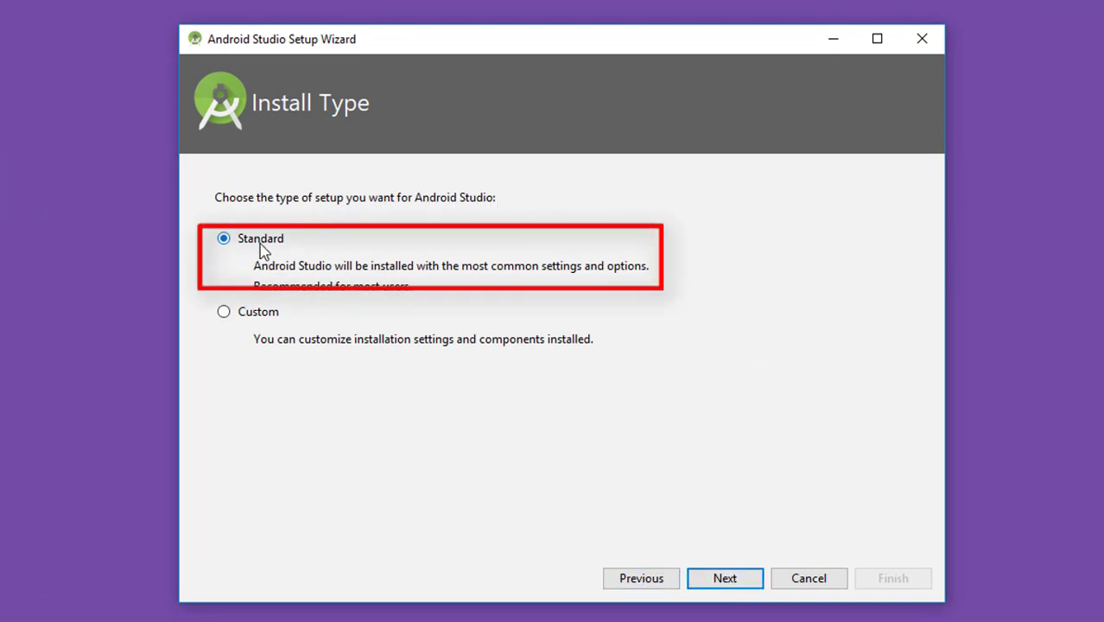
left_click(735, 578)
left_click(577, 246)
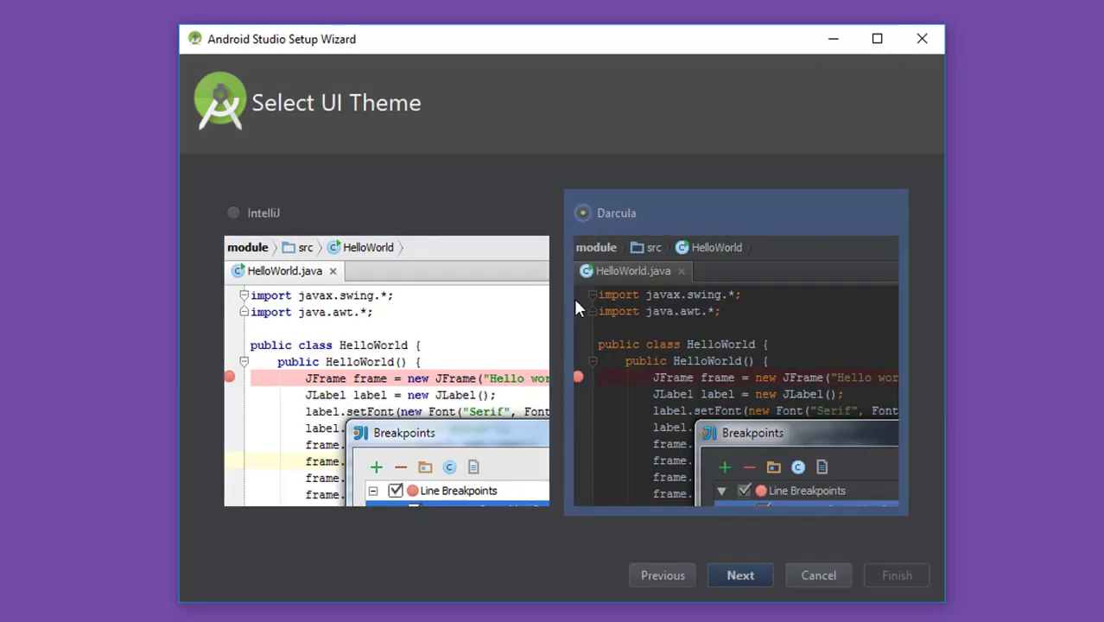
left_click(734, 575)
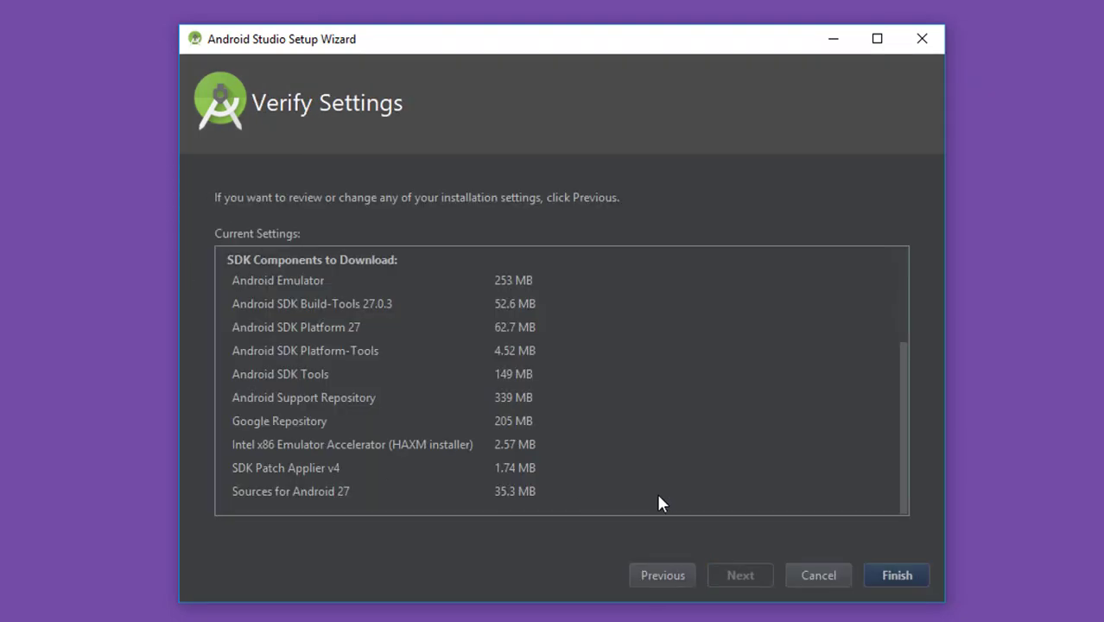
left_click(906, 579)
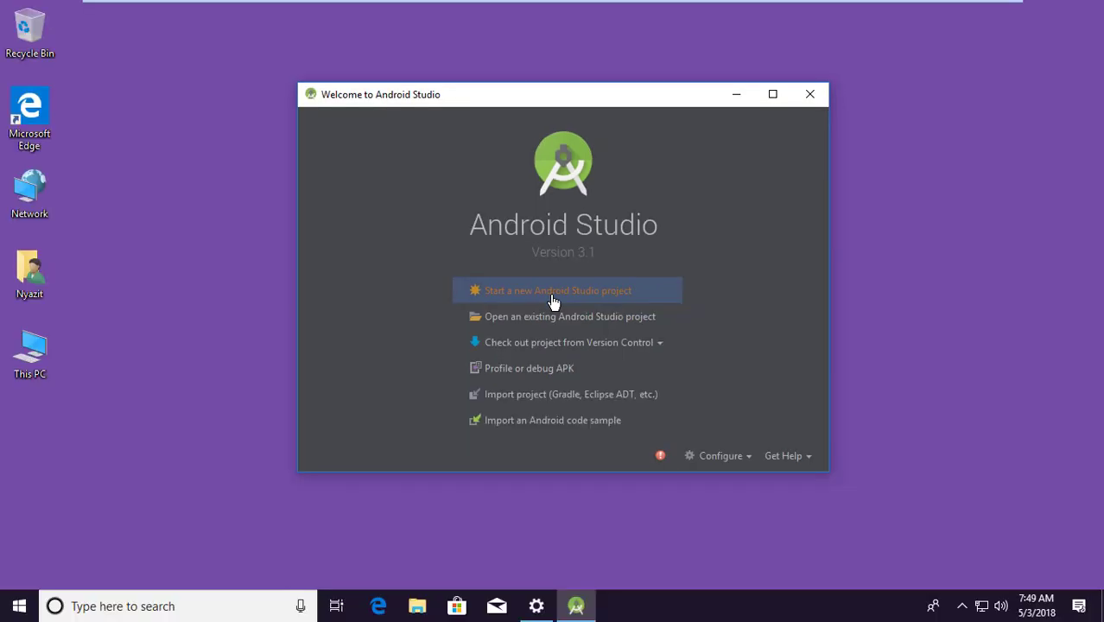
Start a new project named My Application targeting Phone and Tablet with minimum SDK API 15: Android 4.0.3 (IceCreamSandwich).
left_click(553, 303)
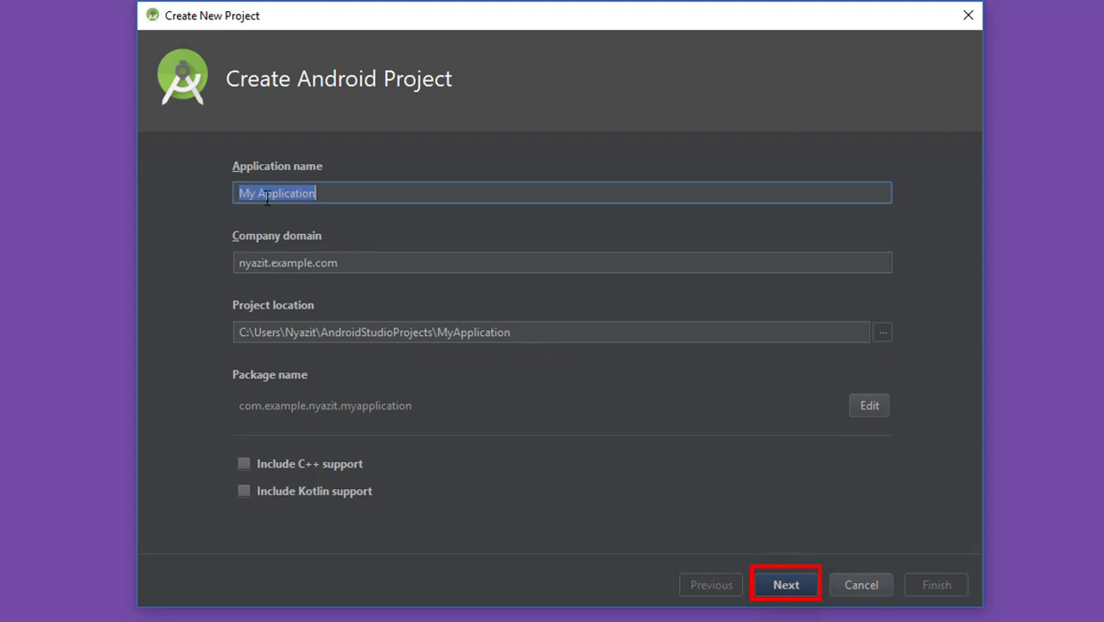
left_click(776, 585)
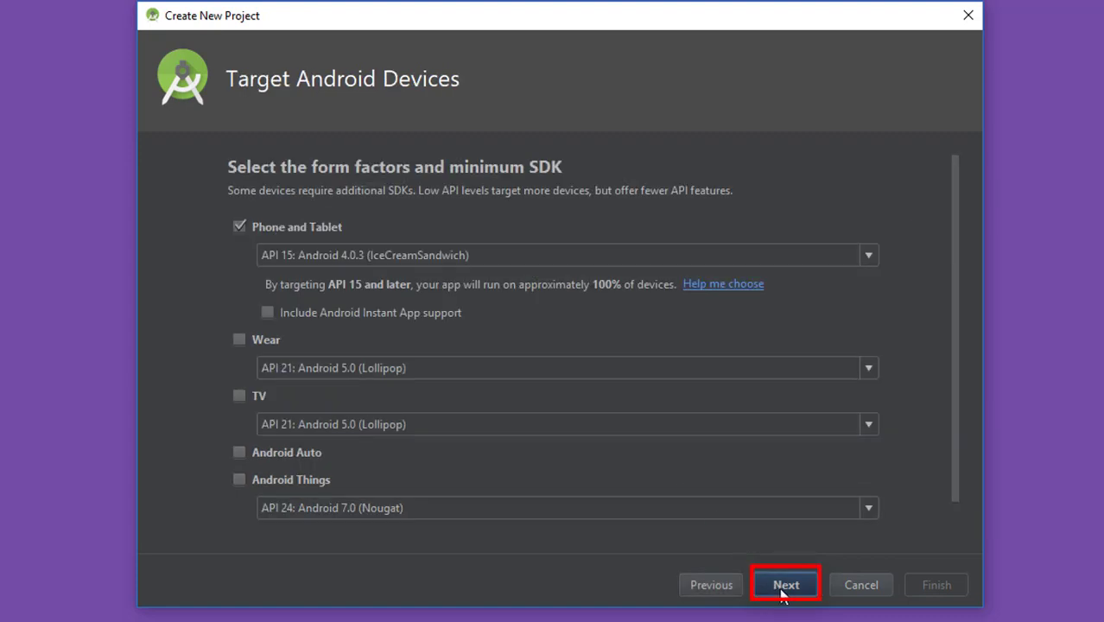
left_click(783, 591)
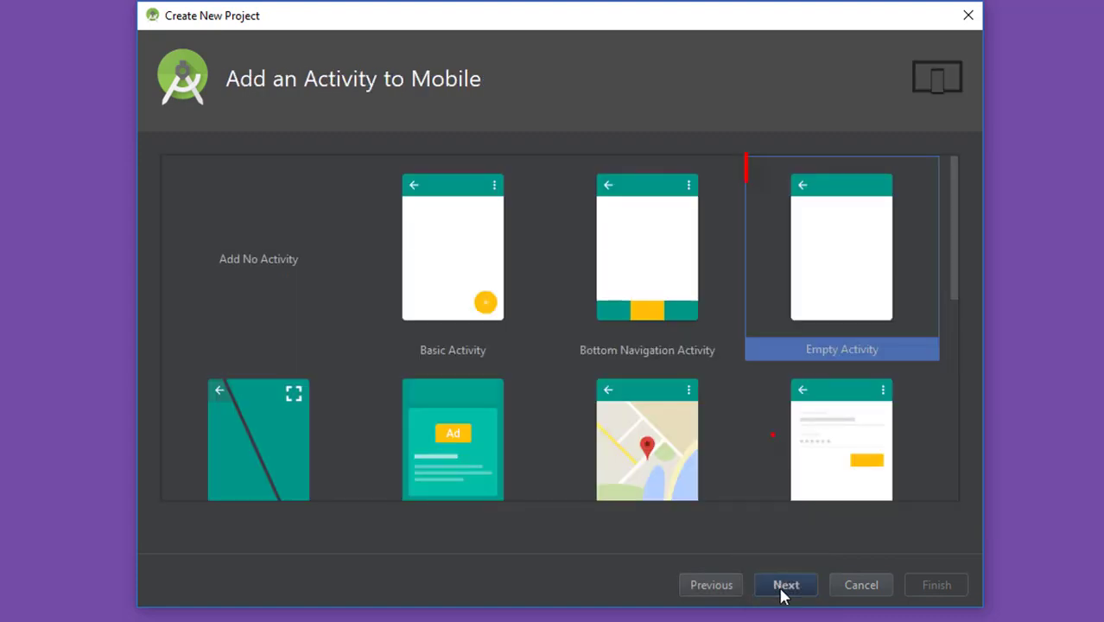
Add an Empty Activity named MainActivity with layout activity_main, install the requested components, and finish creating the project.
double_click(851, 285)
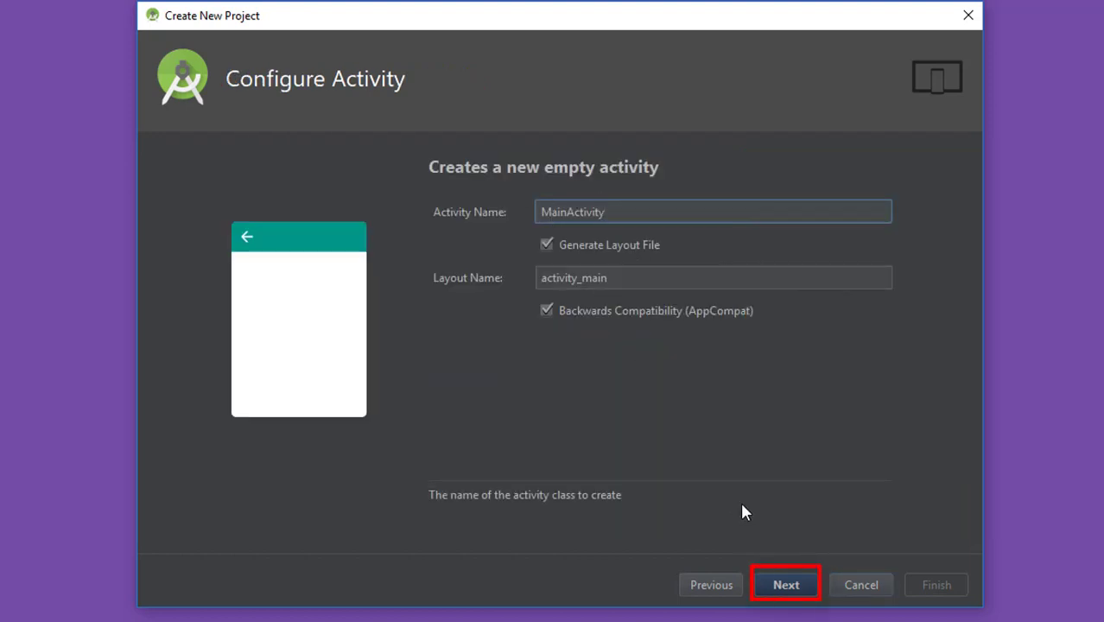
left_click(777, 587)
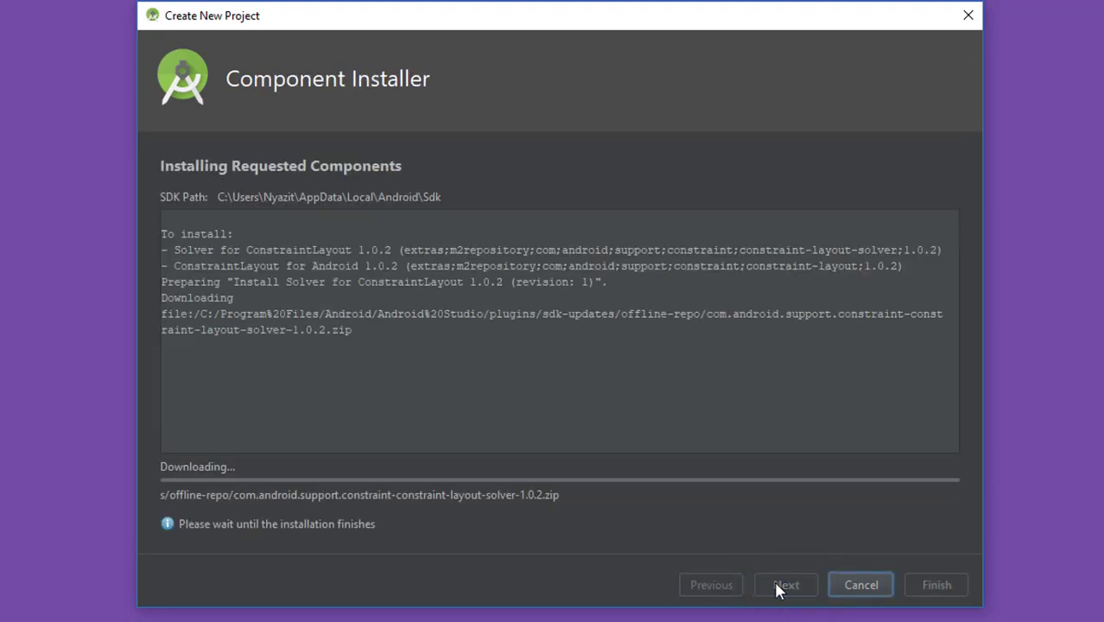
left_click(882, 519)
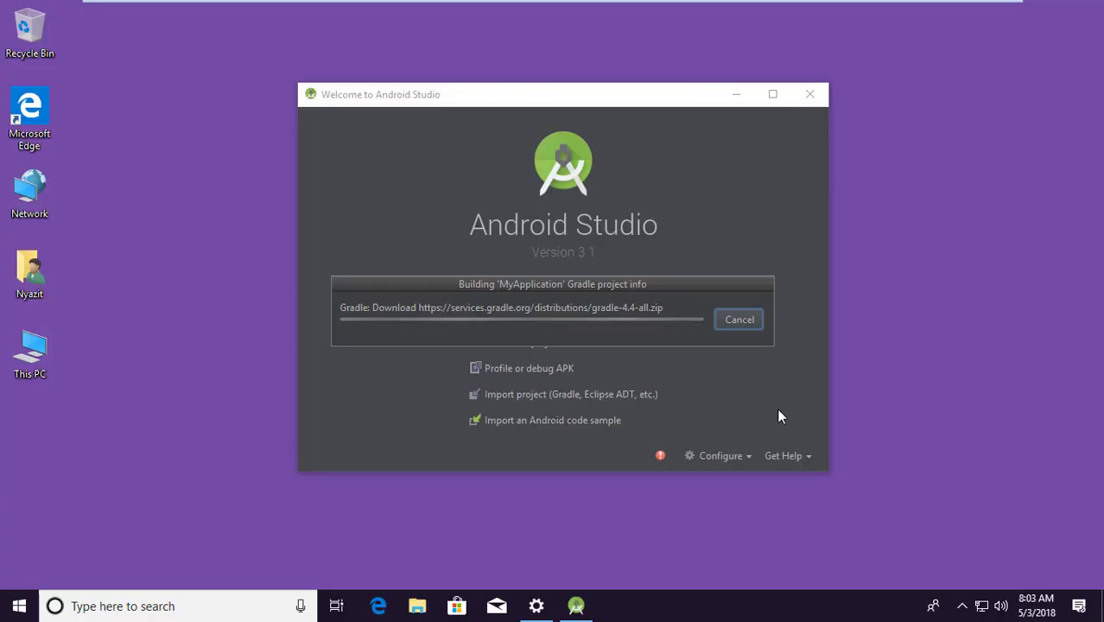
double_click(57, 281)
double_click(794, 165)
left_click(859, 72)
right_click(870, 148)
left_click(912, 195)
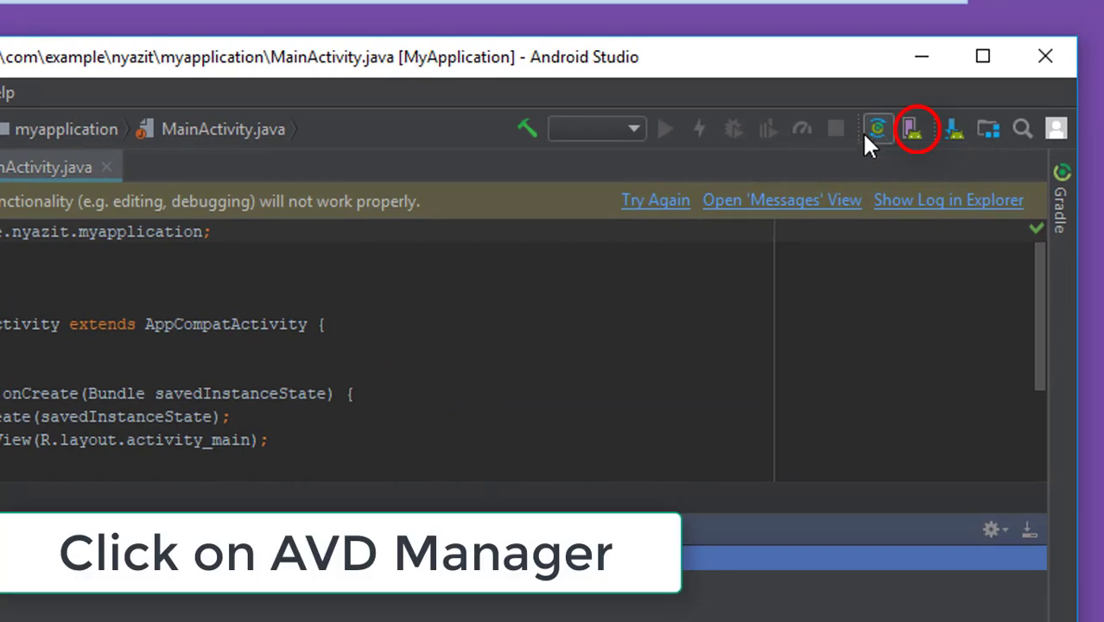
Open the AVD Manager and start a new virtual device using the Nexus 5X phone hardware definition.
left_click(911, 130)
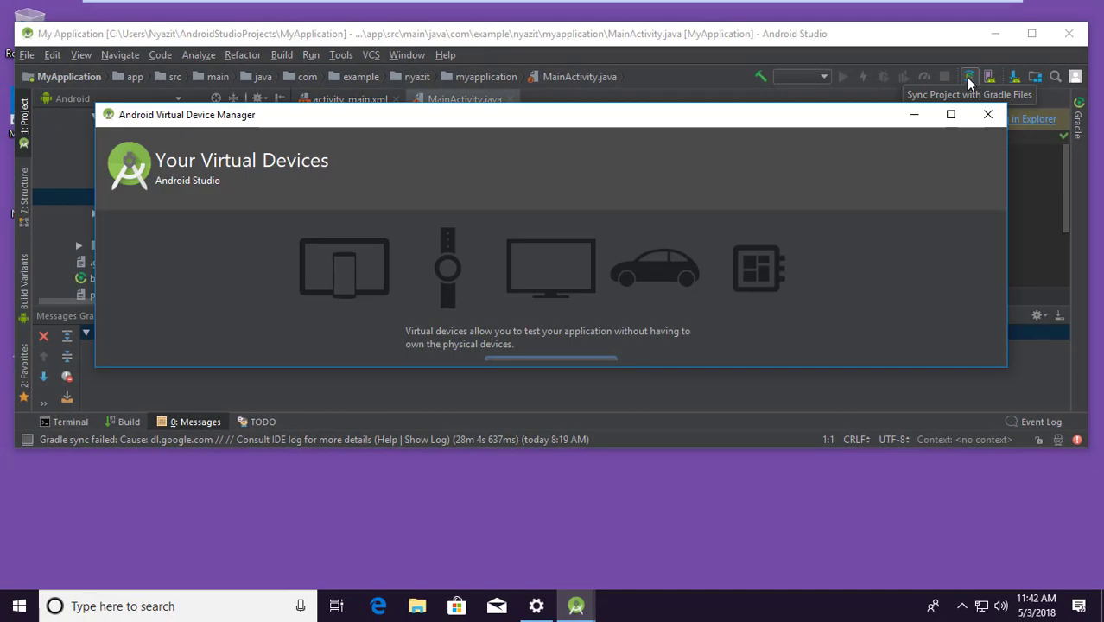
left_click_drag(558, 367, 556, 435)
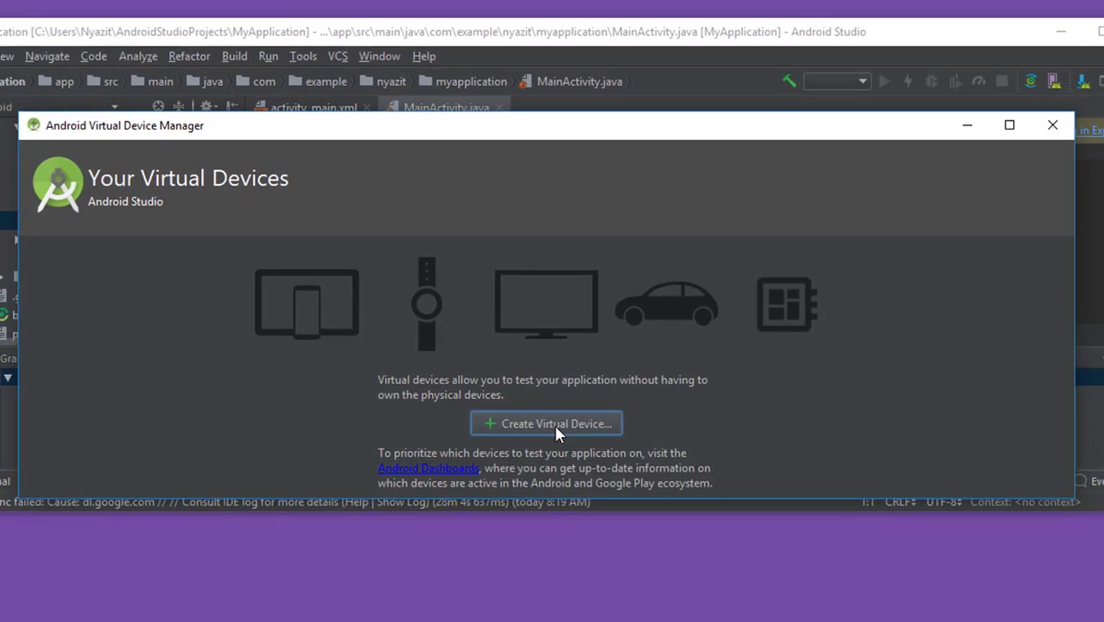
left_click(559, 387)
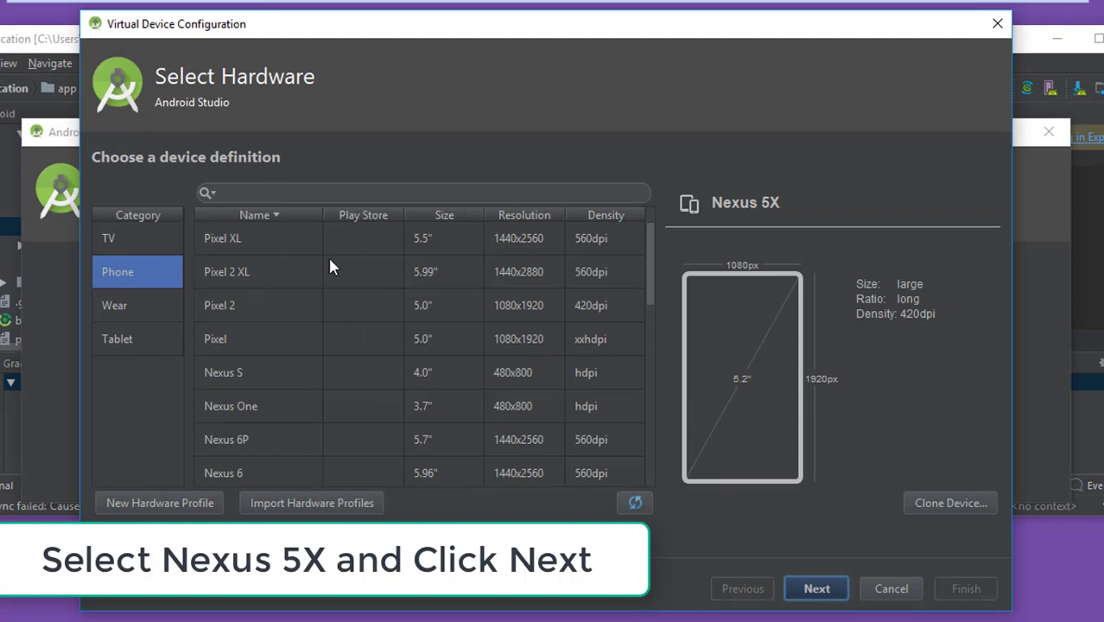
scroll(324, 400, "down", 2)
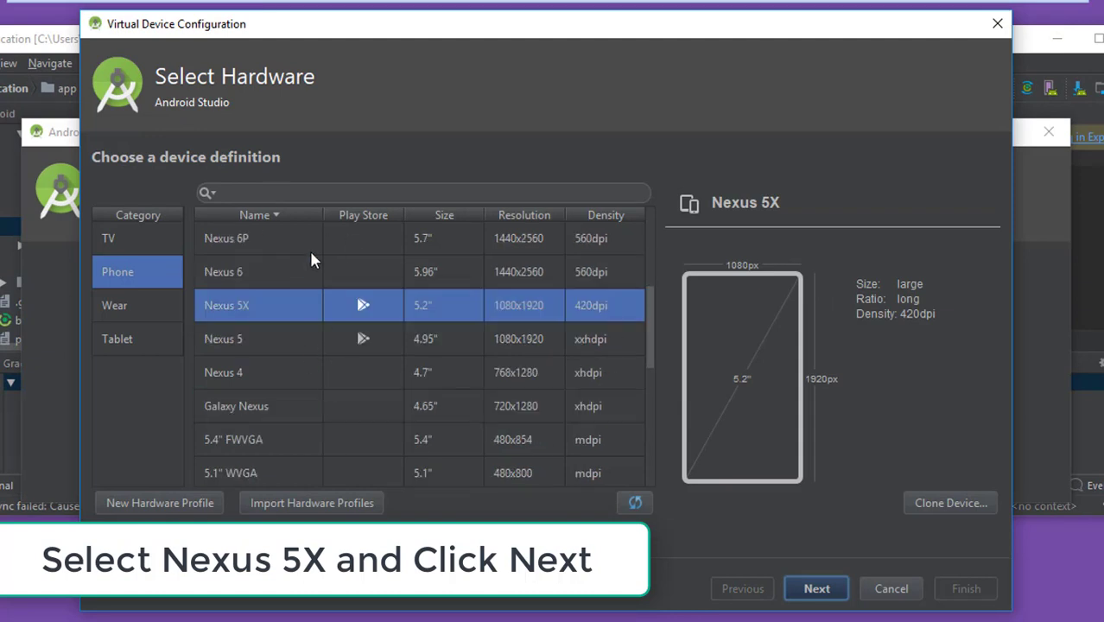
scroll(363, 368, "up", 2)
scroll(251, 369, "down", 2)
left_click(833, 590)
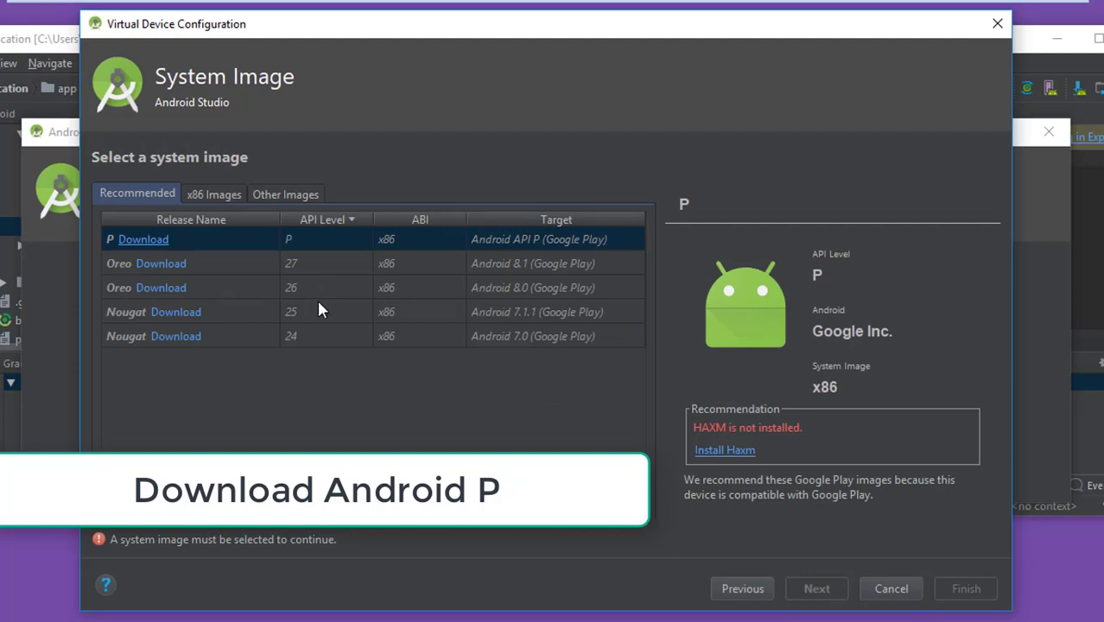
Download the Android P x86 (Google Play) system image and select it for the virtual device.
left_click(143, 242)
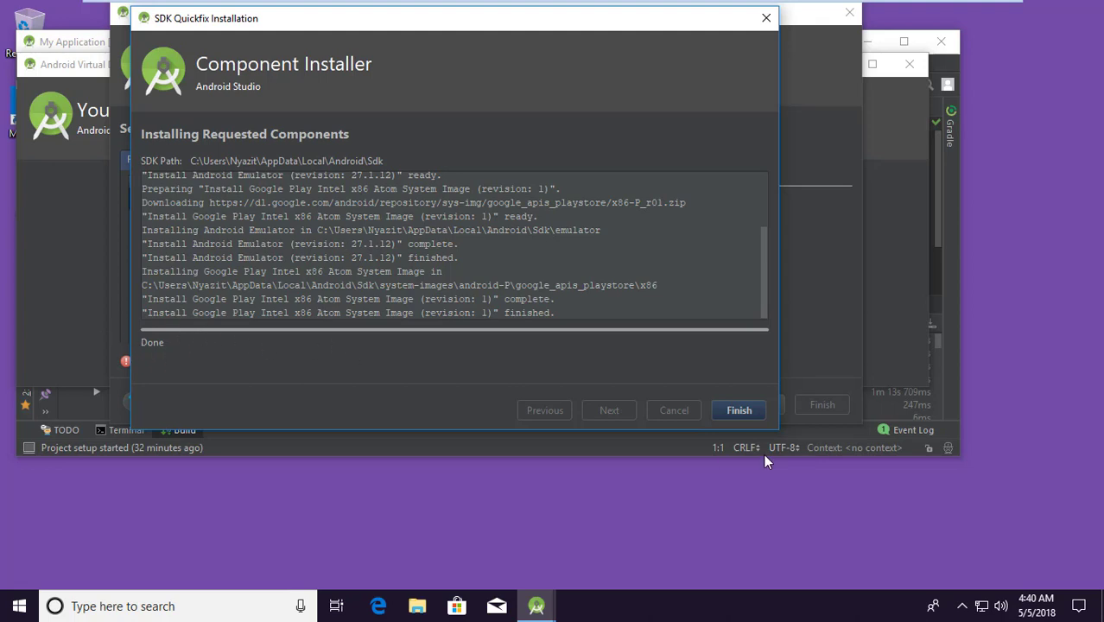
left_click(740, 409)
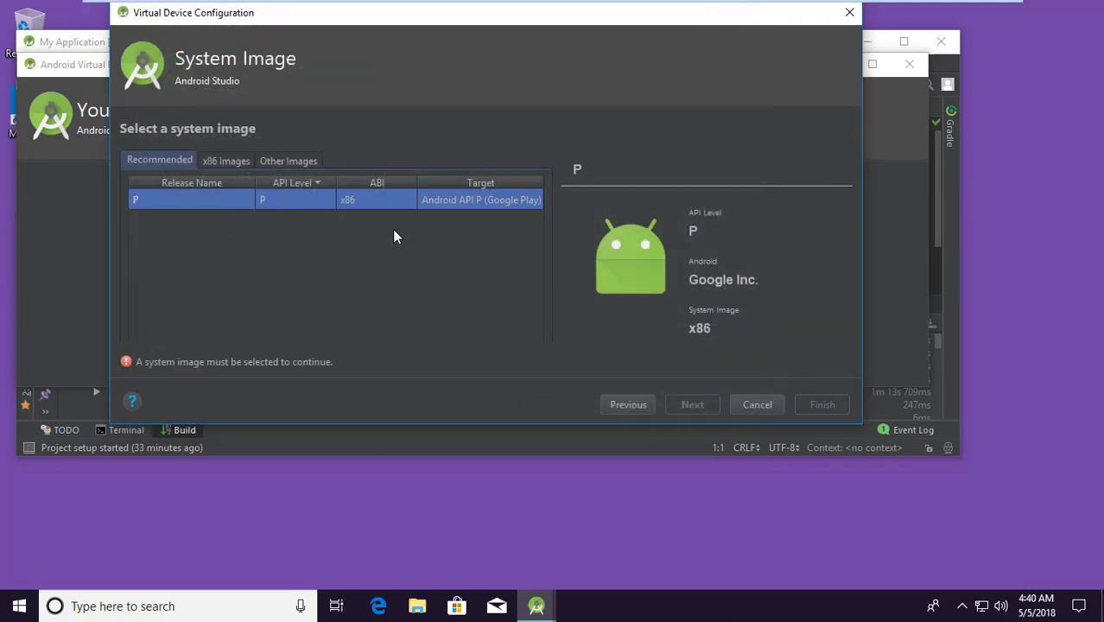
left_click(170, 200)
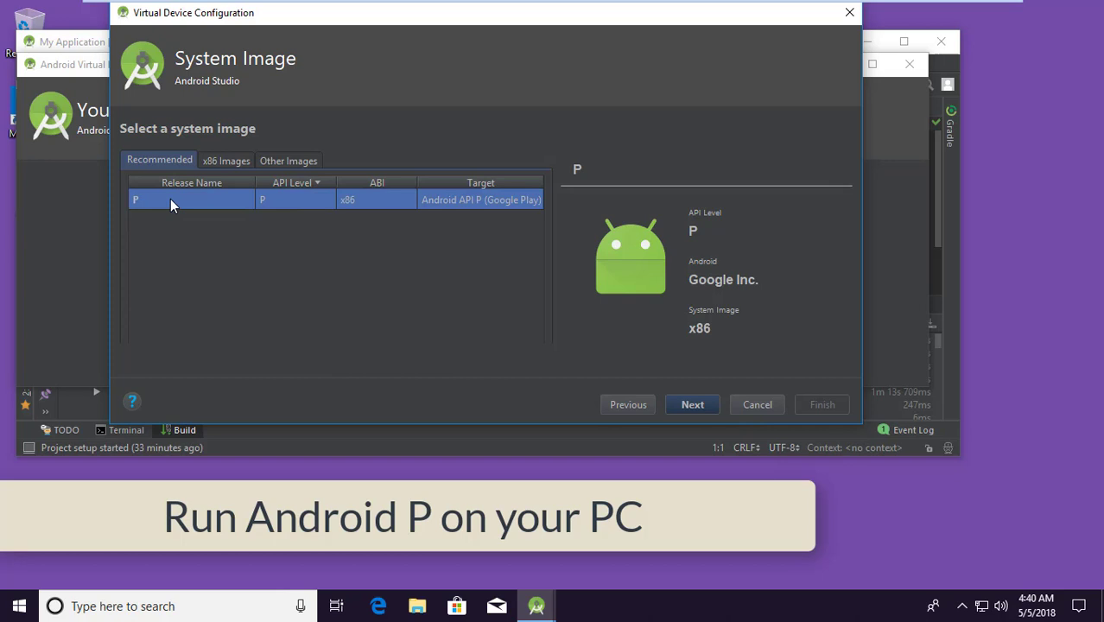
left_click(691, 404)
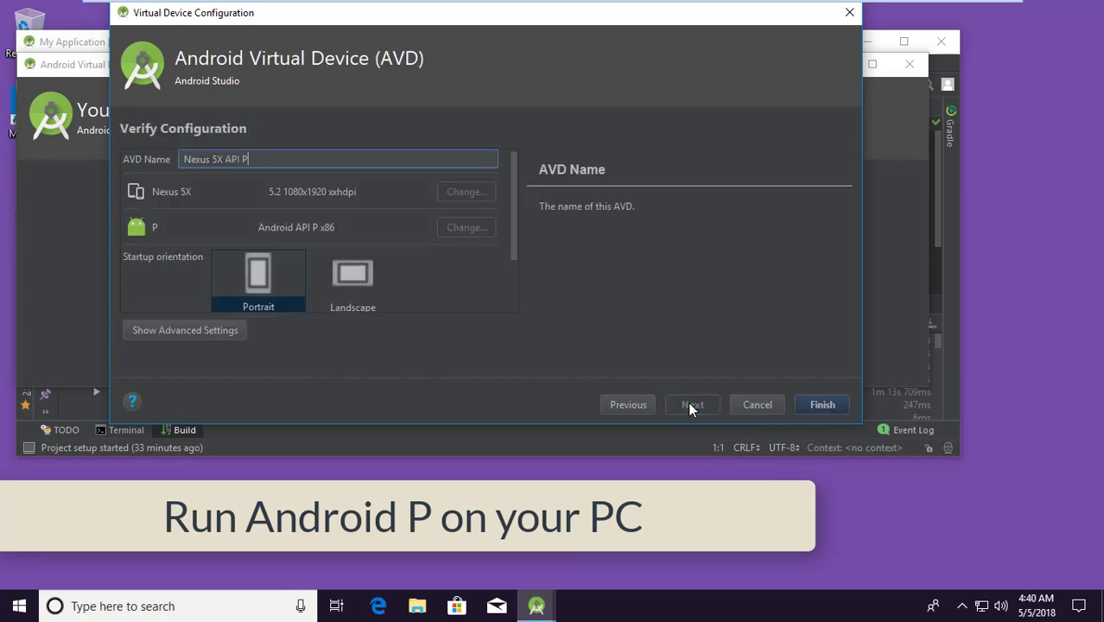
Finish creating the virtual device with the name Nexus 5X API P and launch it in the emulator.
left_click_drag(262, 161, 169, 161)
left_click(275, 162)
left_click(823, 405)
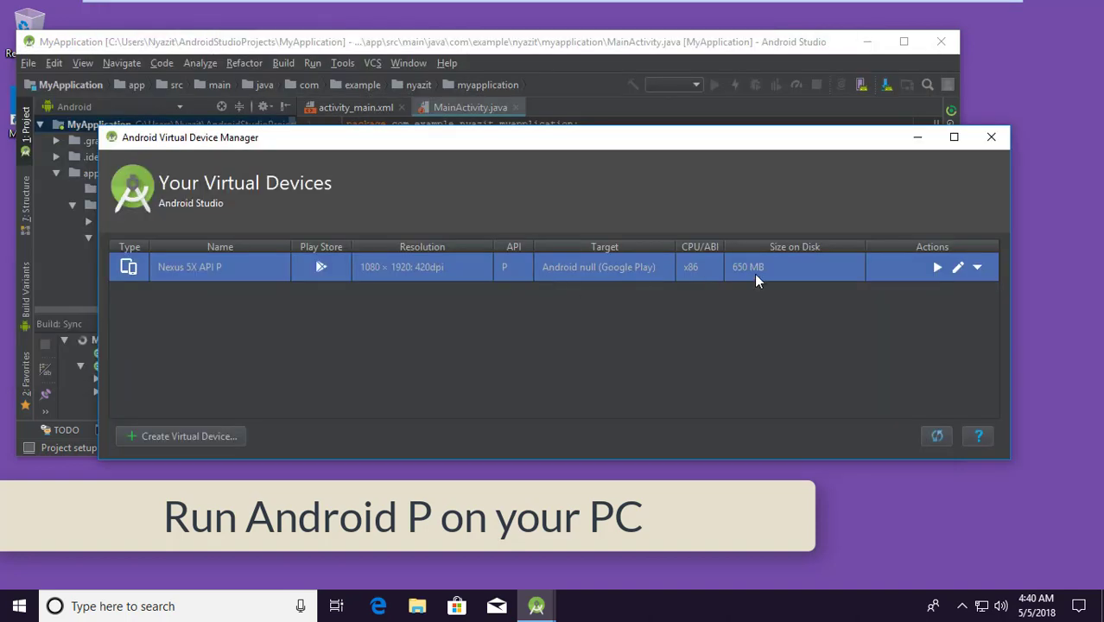
left_click(936, 267)
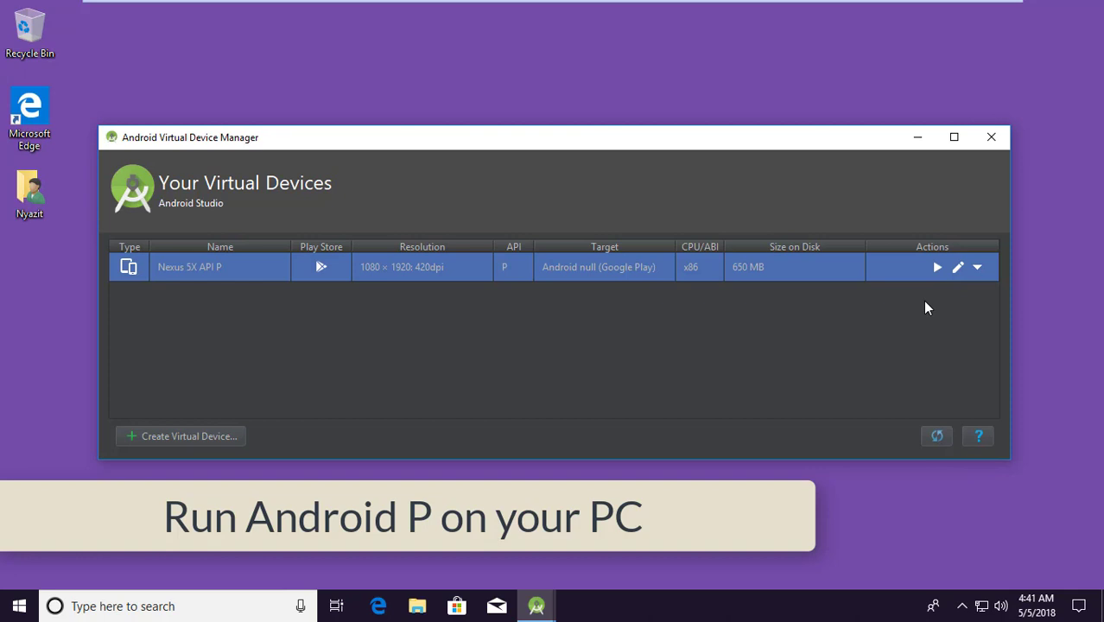
left_click(918, 140)
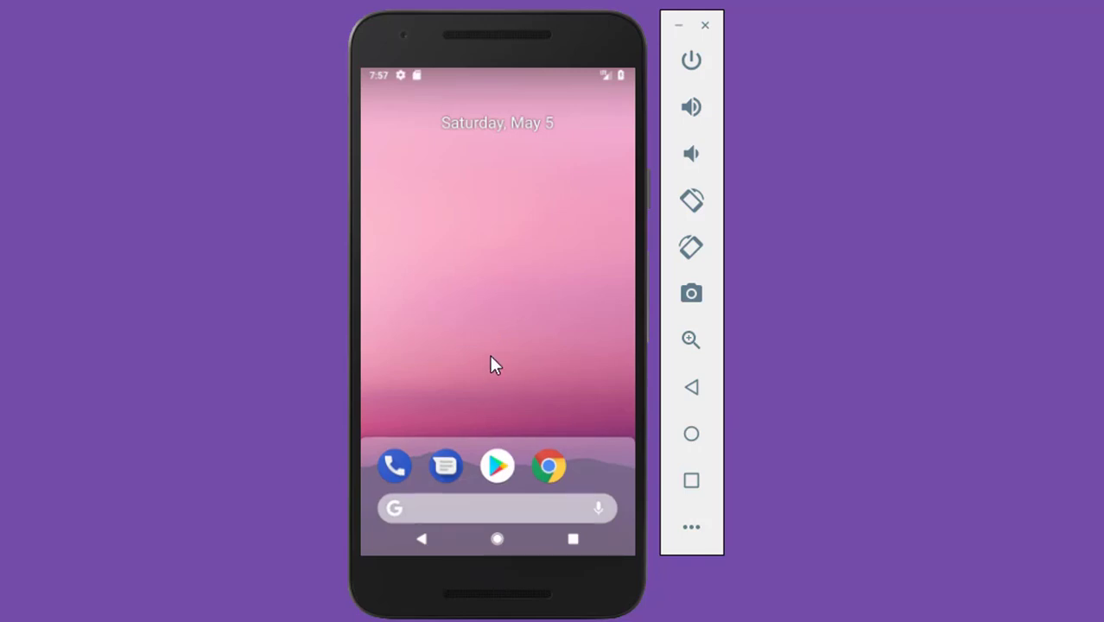
Check the system update information in the emulated phone's Settings, within the advanced System options.
scroll(491, 355, "down", 2)
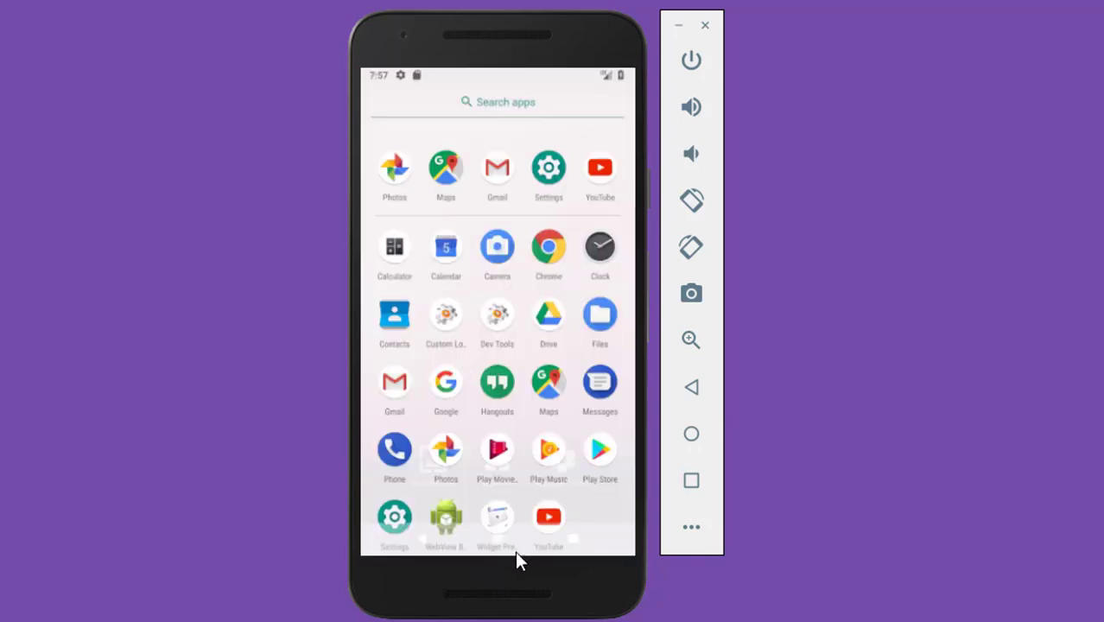
left_click(547, 166)
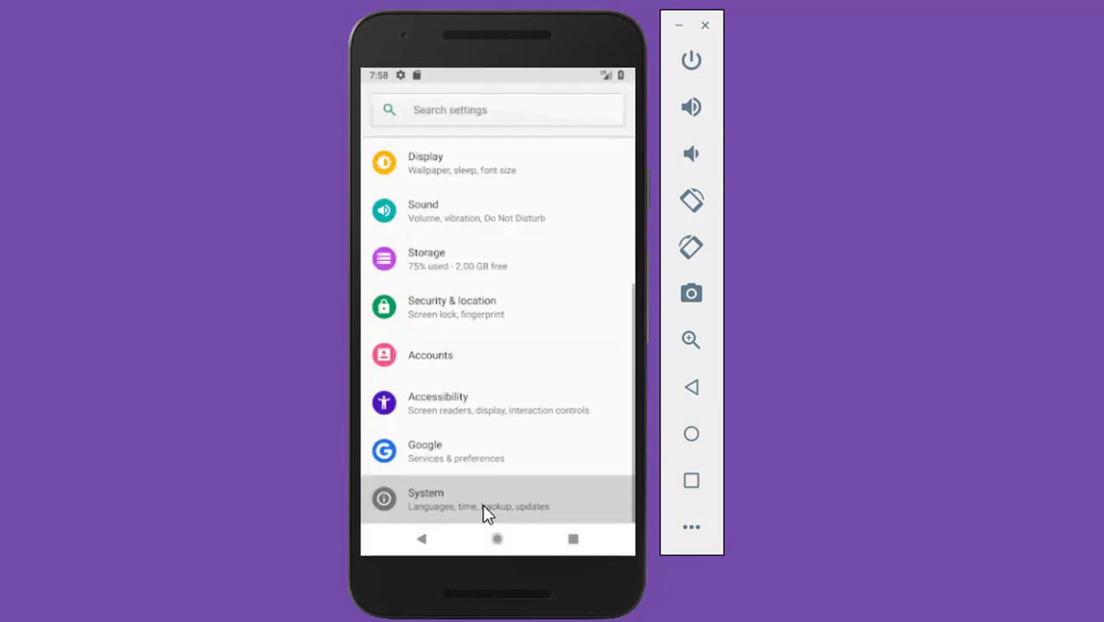
left_click(482, 507)
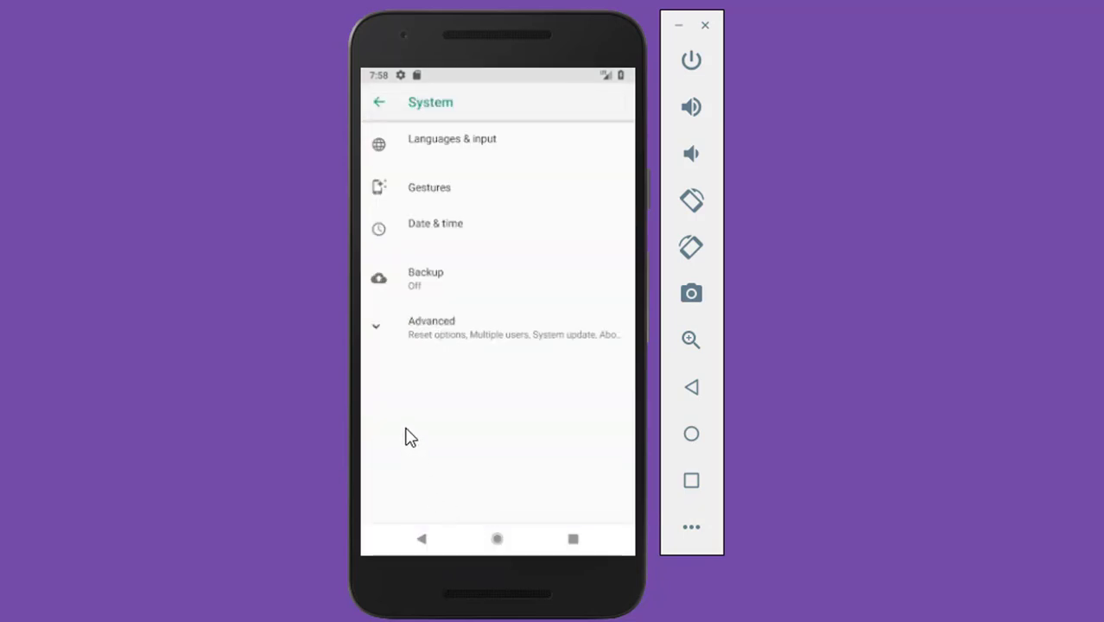
left_click(437, 333)
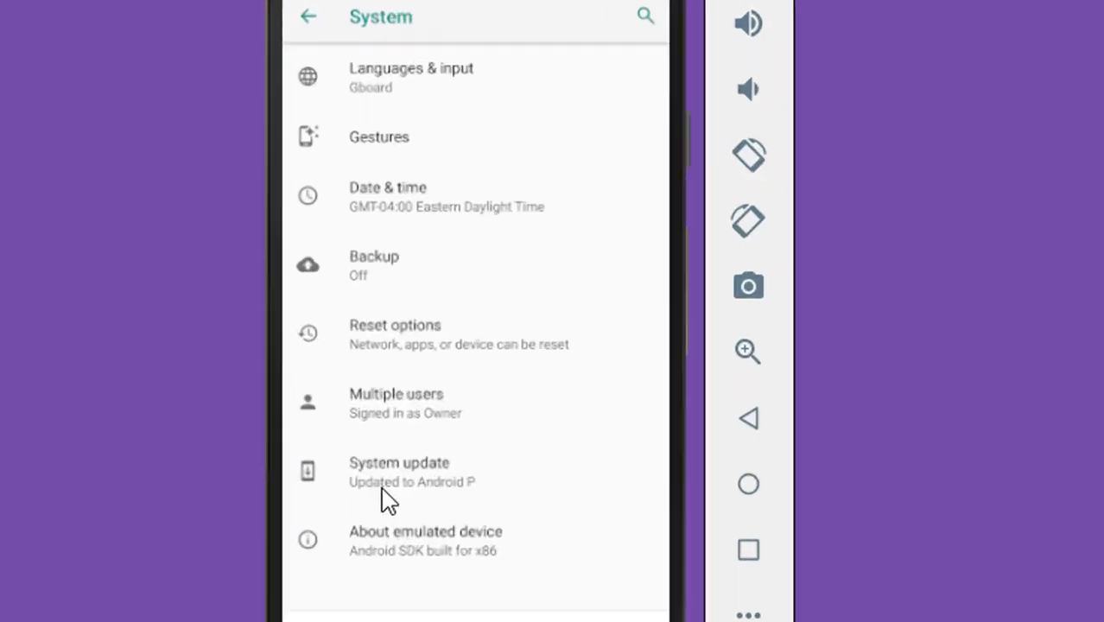
left_click(430, 460)
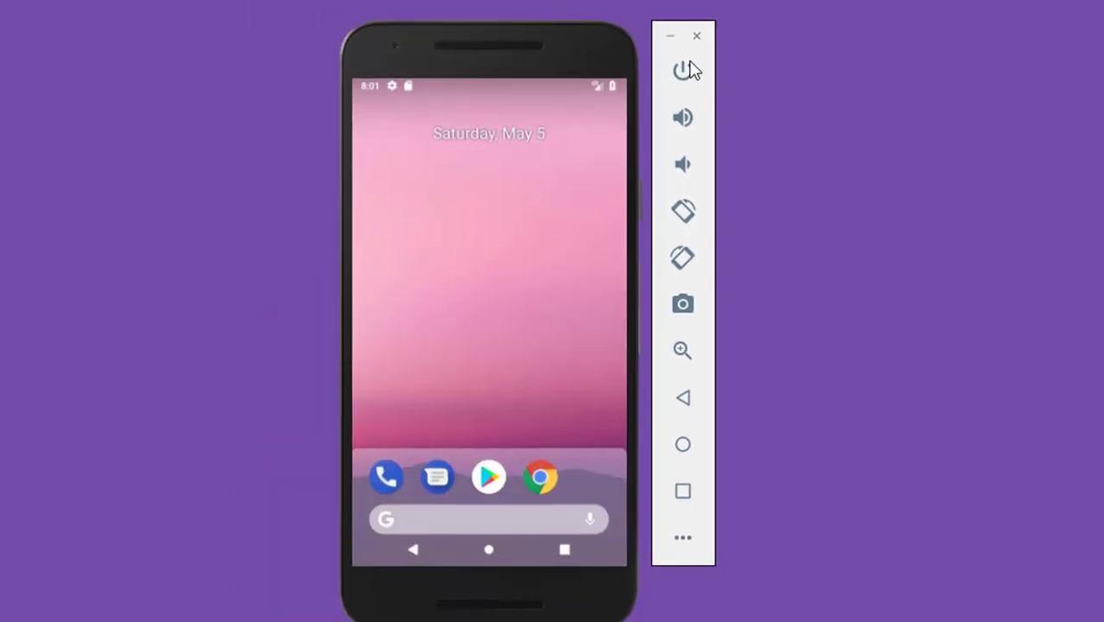
Power off the emulated phone and close both the emulator and the Android Virtual Device Manager.
left_click(683, 71)
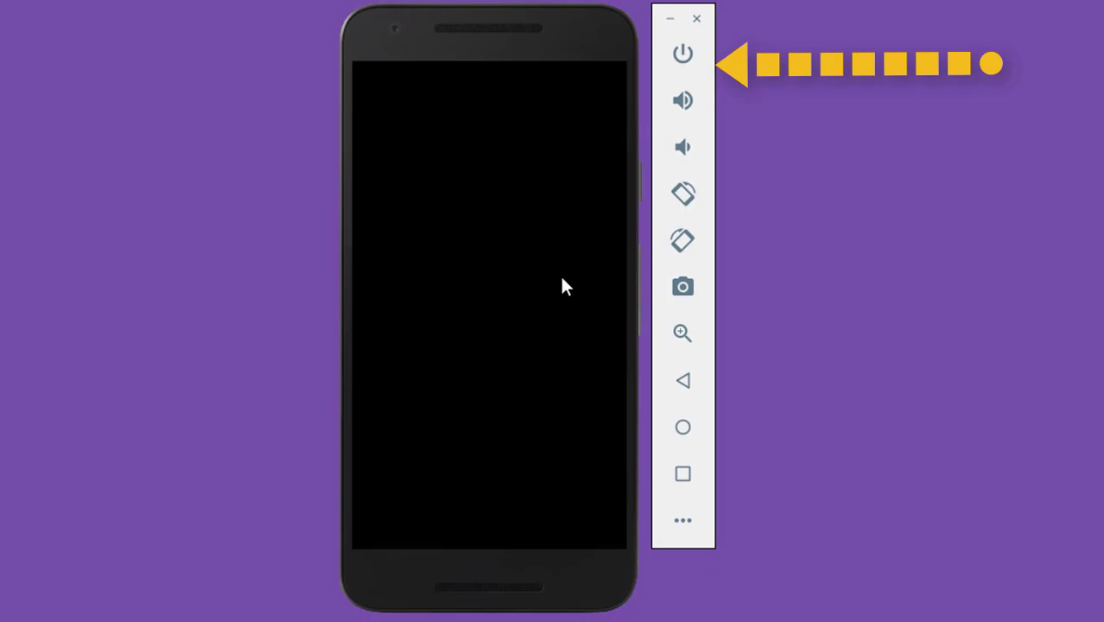
left_click(697, 18)
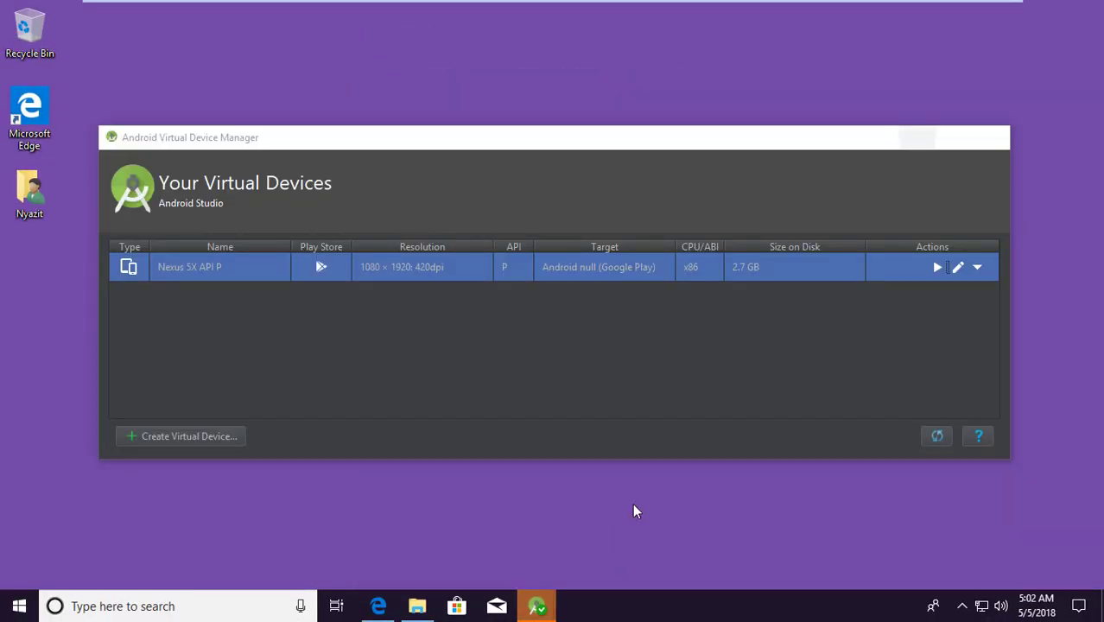
left_click(993, 137)
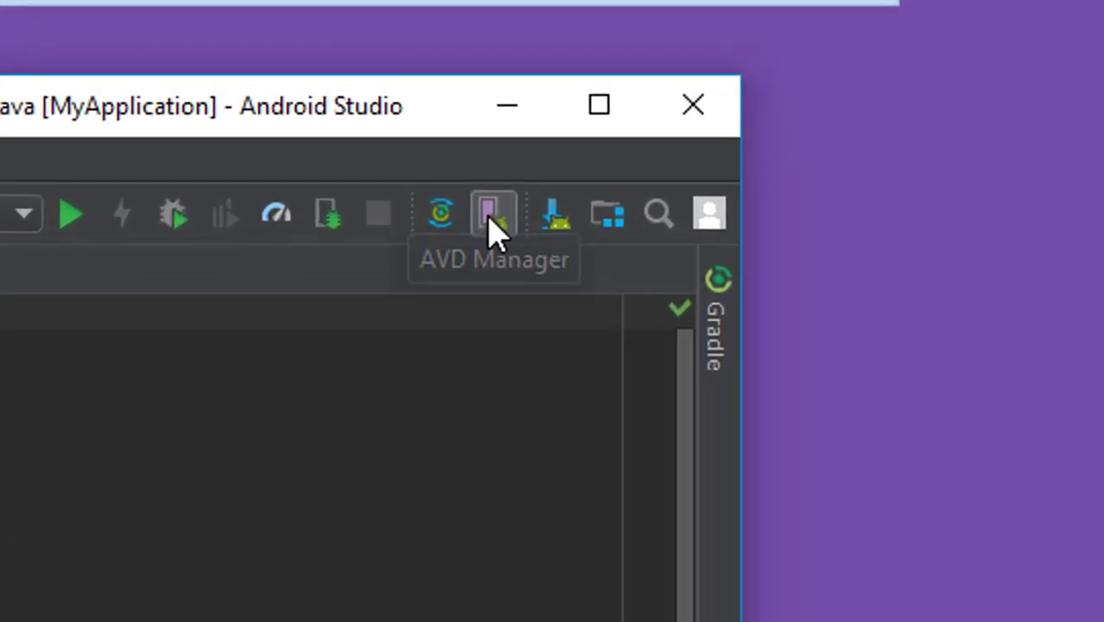
Launch the Nexus 5X API P virtual device again from the AVD Manager and power on the emulated phone.
left_click(861, 85)
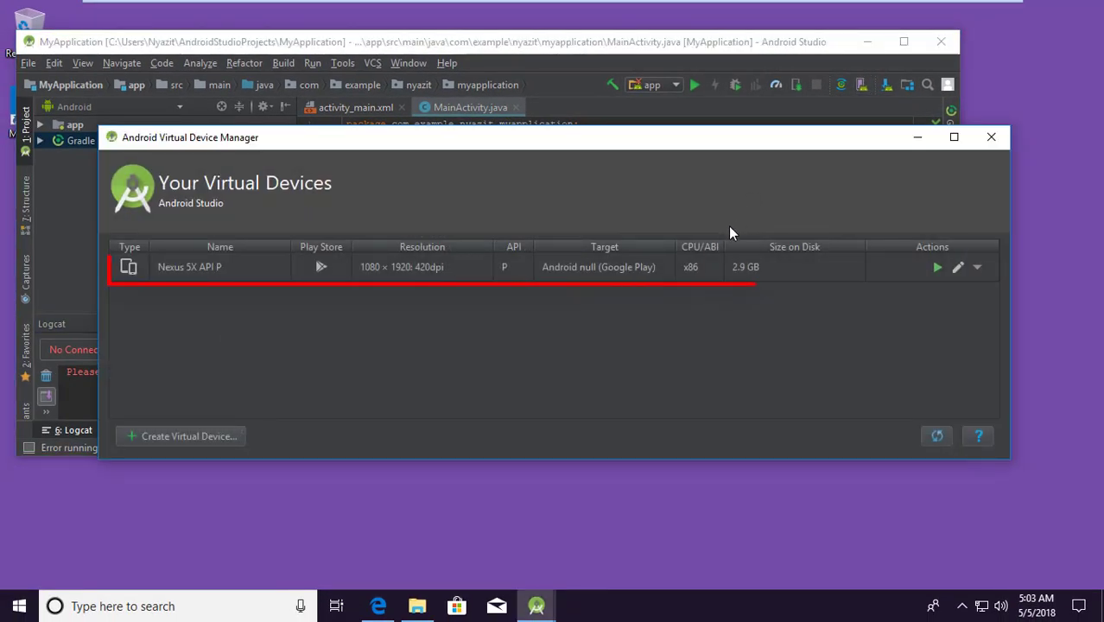
left_click(932, 268)
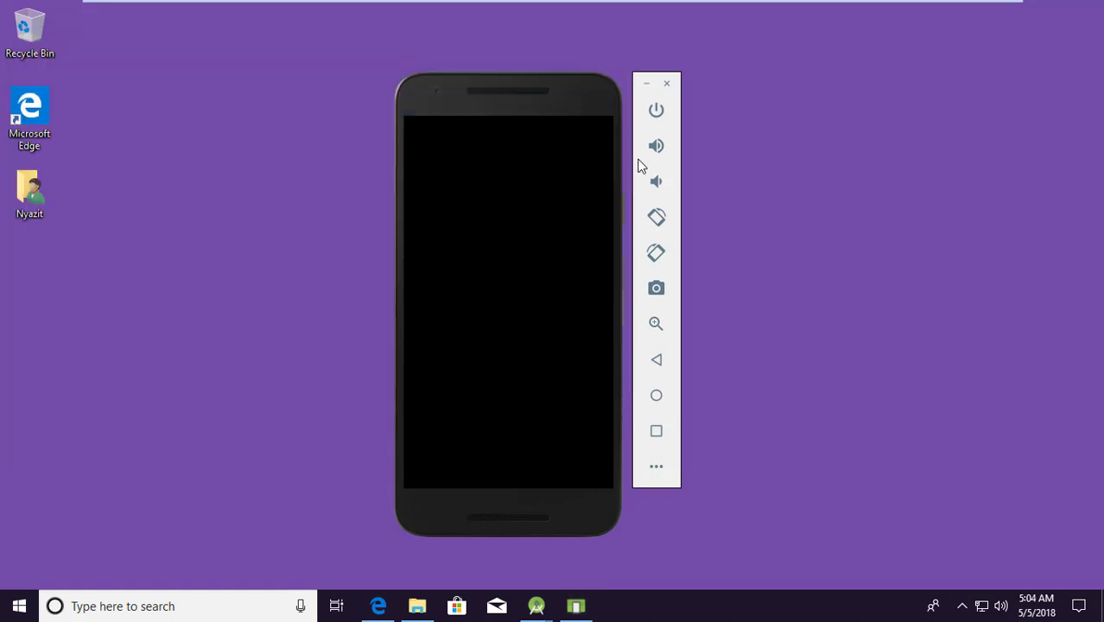
left_click(656, 113)
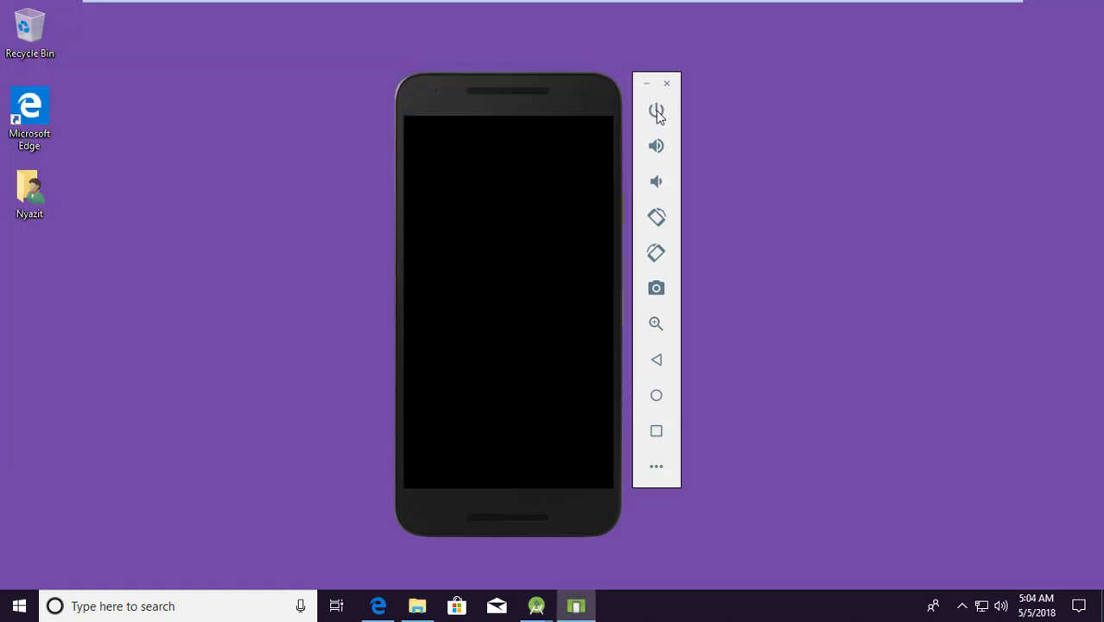